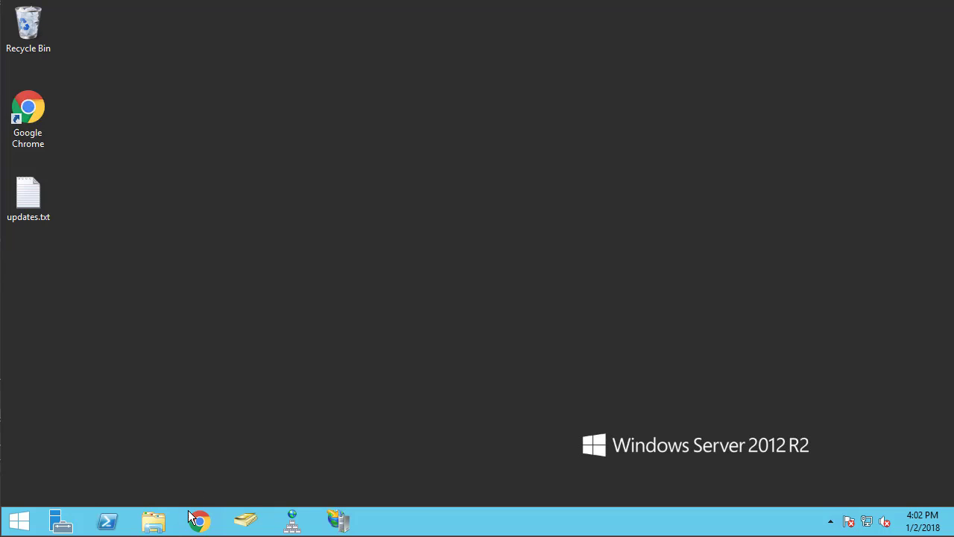
Open the C:\inetpub\wwwroot\WPM folder in File Explorer
{"action": "left_click", "coordinate": [163, 516]}
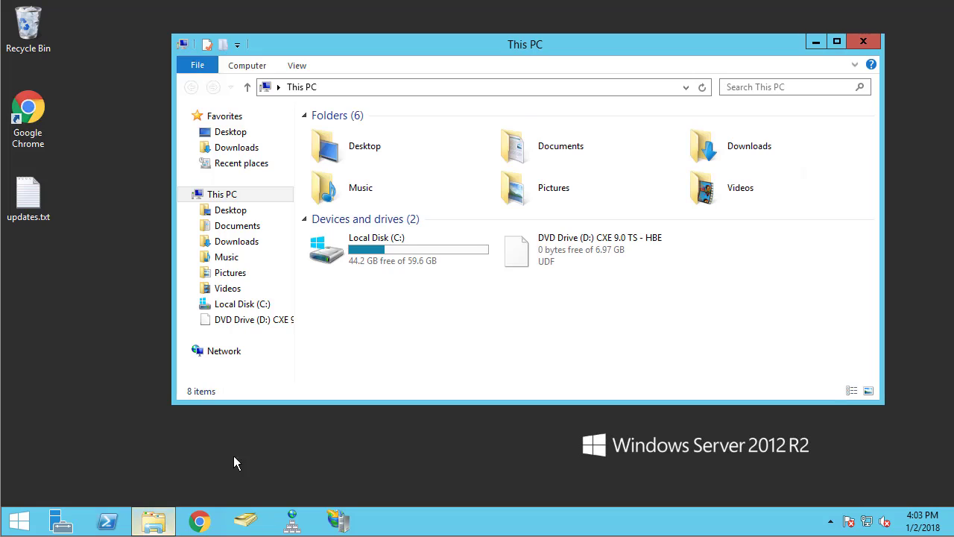
{"action": "double_click", "coordinate": [435, 252]}
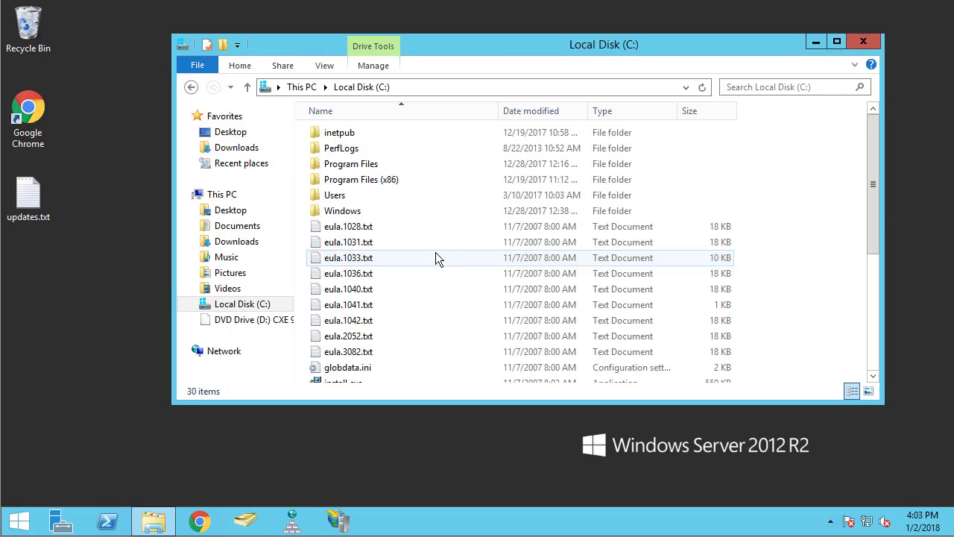
{"action": "double_click", "coordinate": [357, 136]}
{"action": "double_click", "coordinate": [350, 195]}
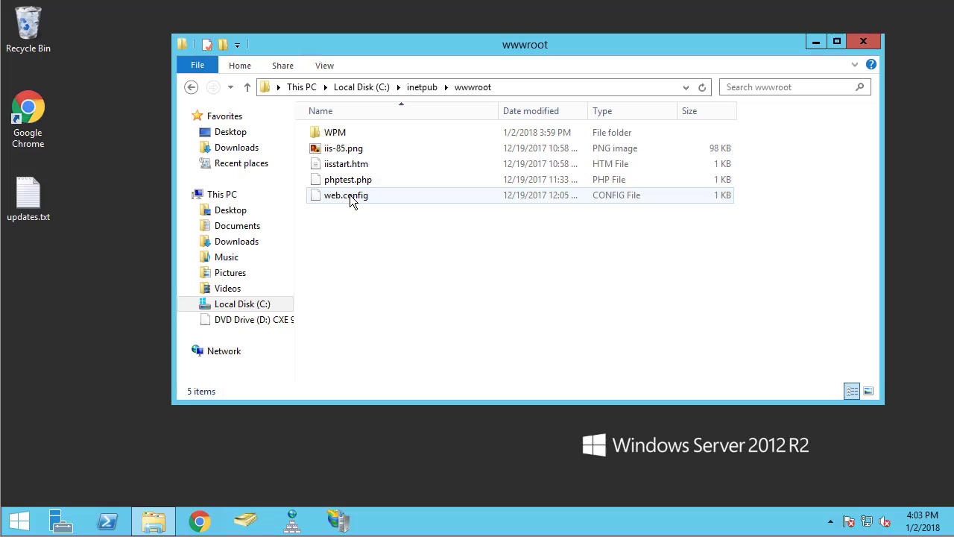
{"action": "double_click", "coordinate": [331, 135]}
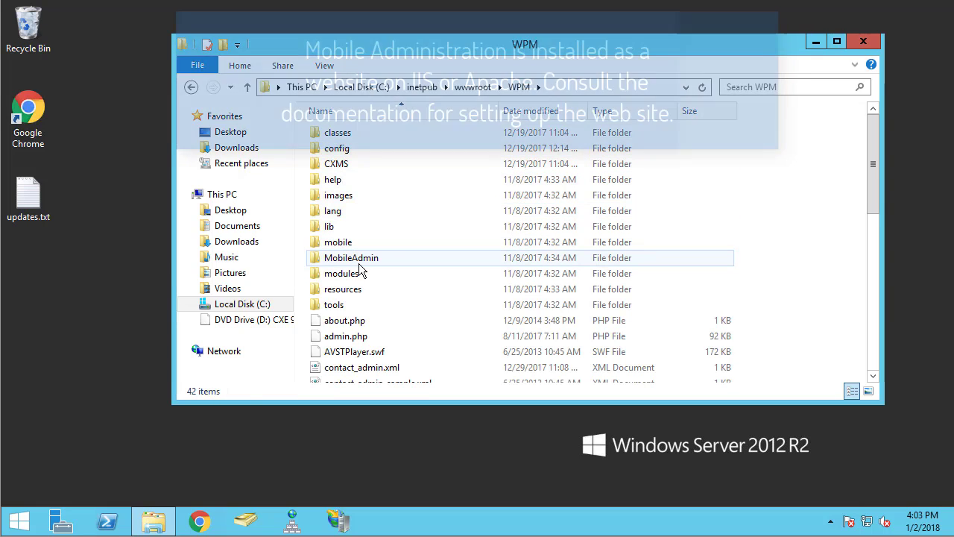
Show the full path of the WPM folder and open its nested MobileAdmin\MobileAdmin folder
{"action": "left_click", "coordinate": [357, 262]}
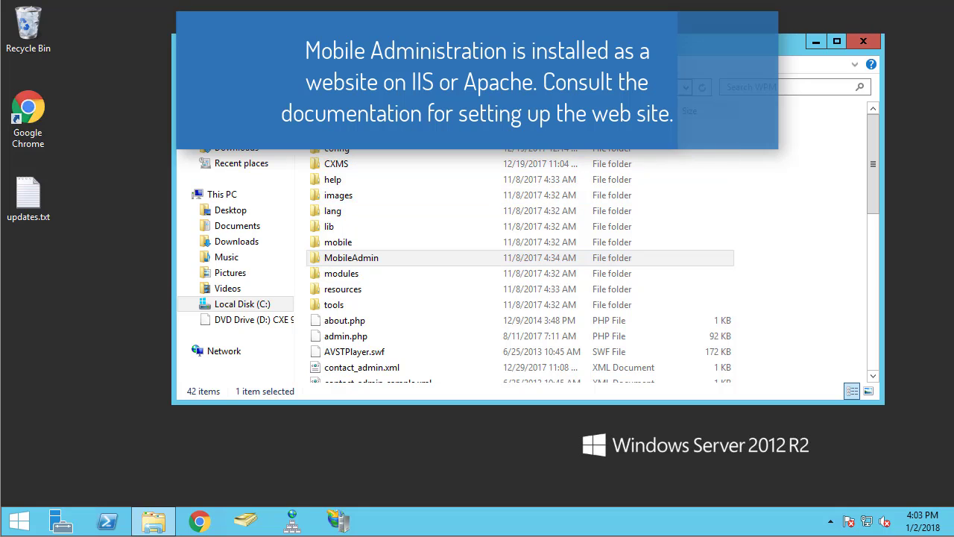
{"action": "left_click", "coordinate": [412, 86]}
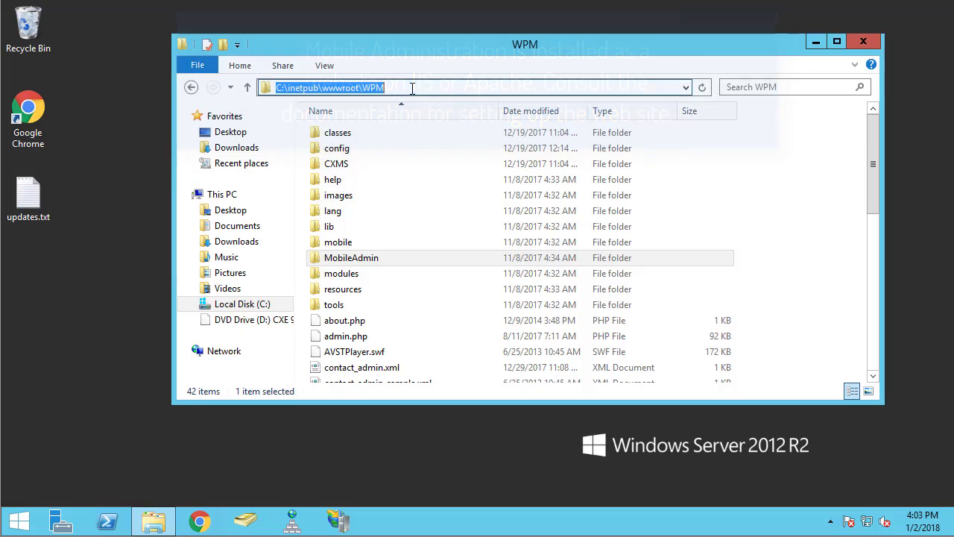
{"action": "left_click", "coordinate": [407, 86]}
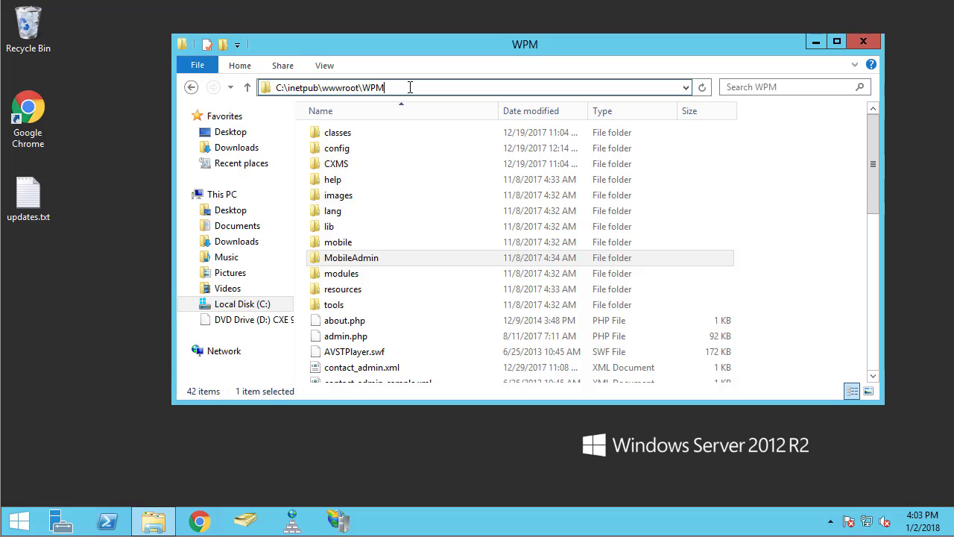
{"action": "left_click", "coordinate": [398, 259]}
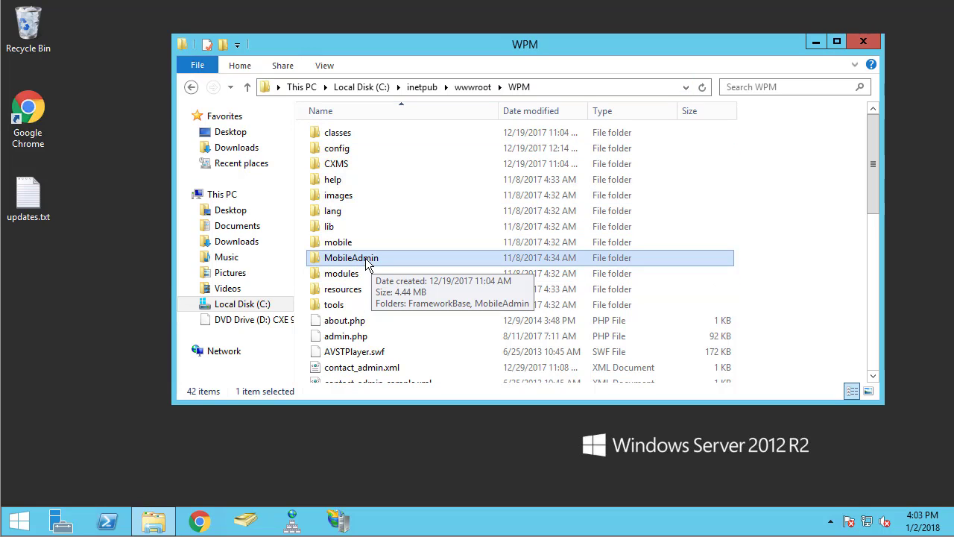
{"action": "double_click", "coordinate": [357, 258]}
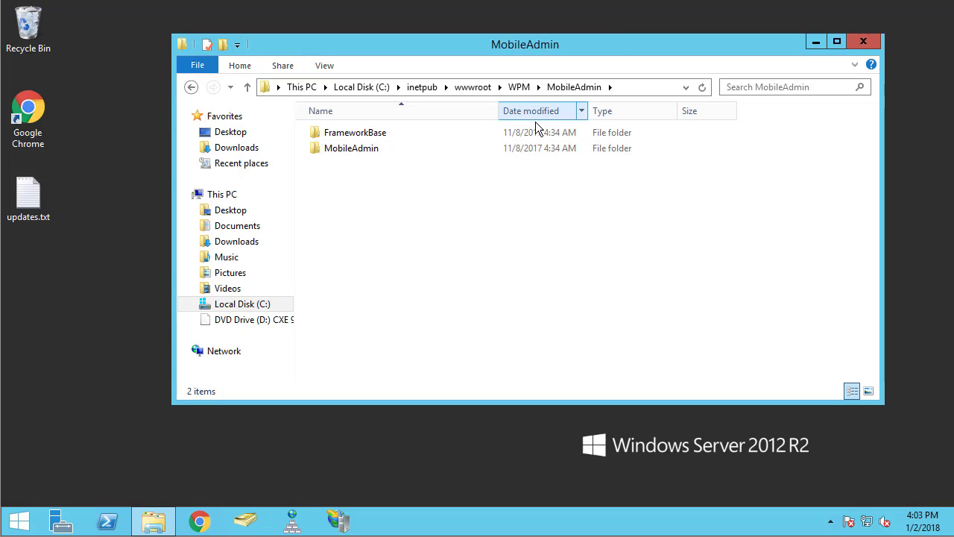
{"action": "double_click", "coordinate": [361, 148]}
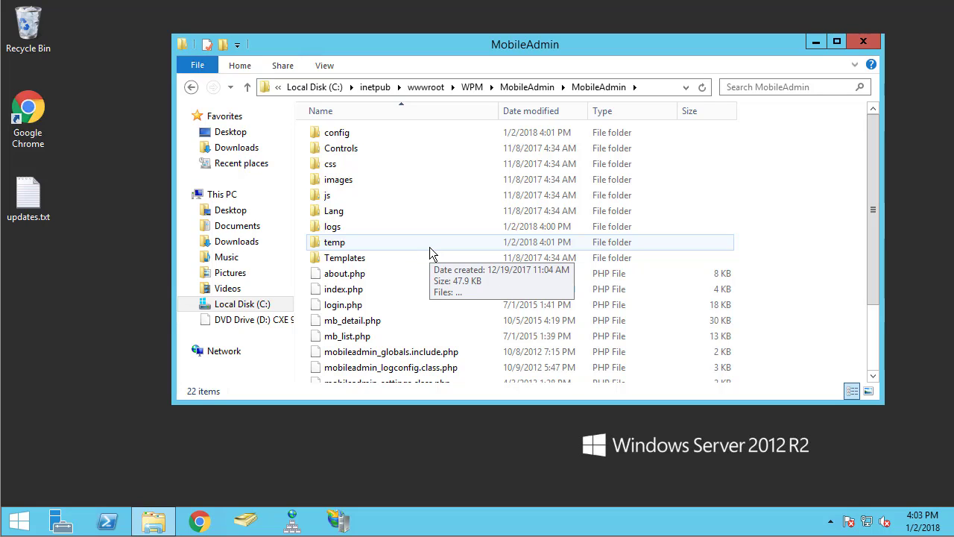
Open the config folder's security properties and display the permissions of the IIS_IUSRS group
{"action": "left_click", "coordinate": [345, 132]}
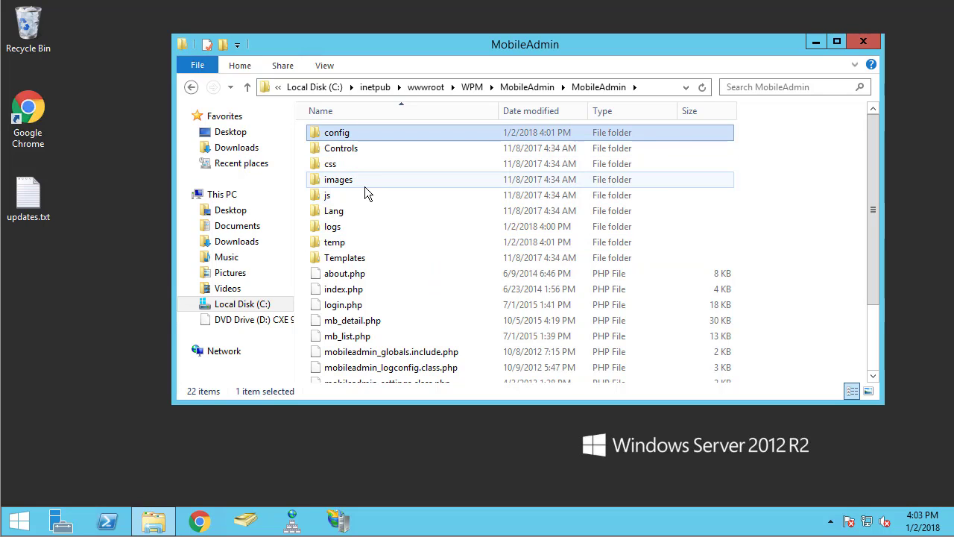
{"action": "left_click", "coordinate": [348, 227]}
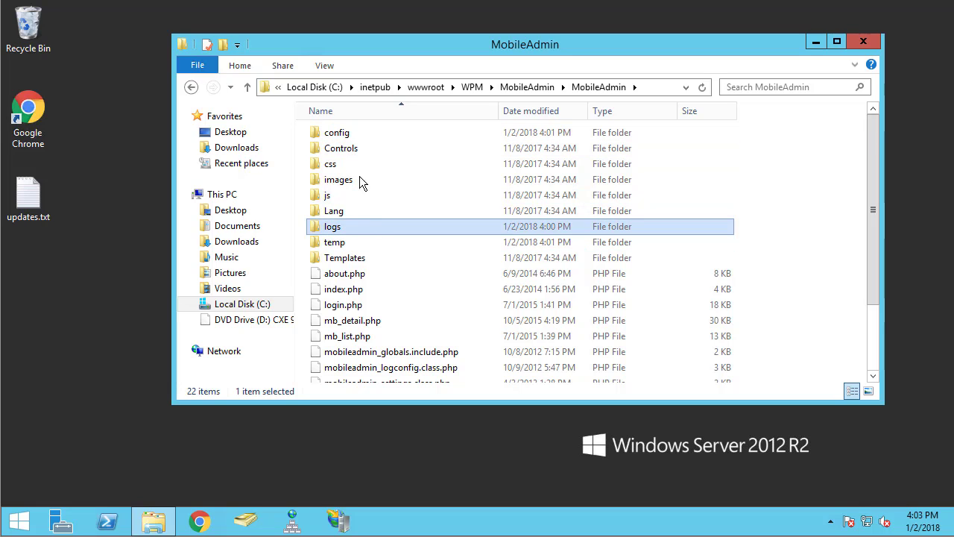
{"action": "right_click", "coordinate": [345, 134]}
{"action": "left_click", "coordinate": [404, 372]}
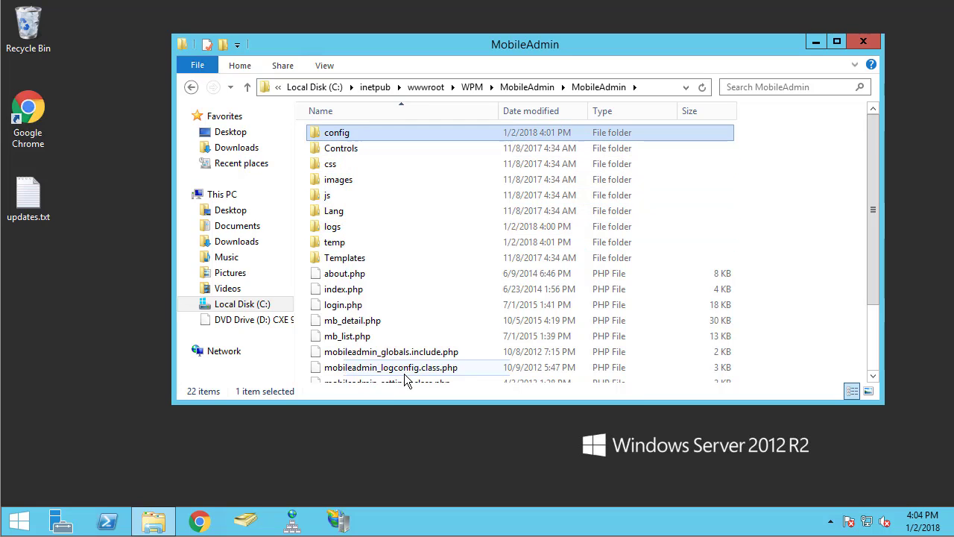
{"action": "left_click", "coordinate": [444, 170]}
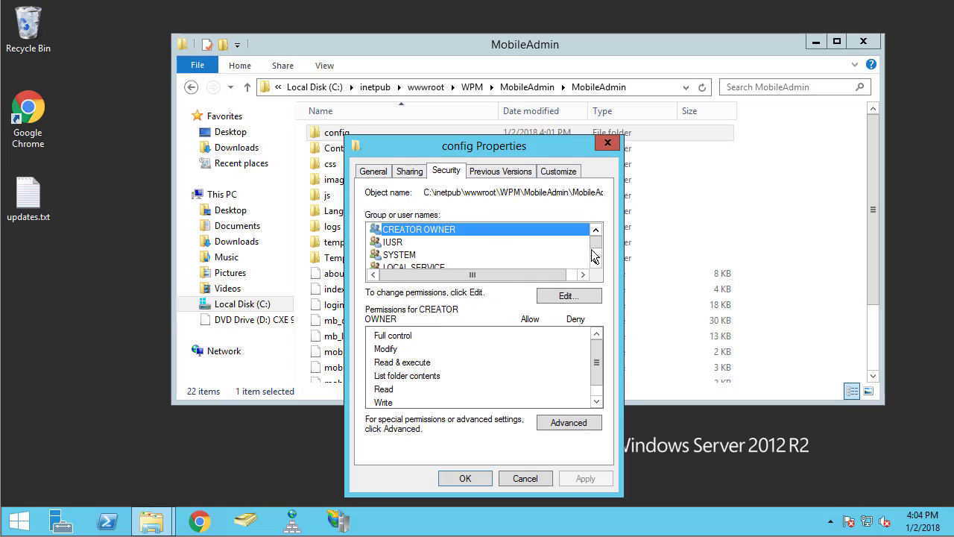
{"action": "left_click", "coordinate": [594, 253]}
{"action": "left_click", "coordinate": [503, 254]}
{"action": "left_click", "coordinate": [503, 243]}
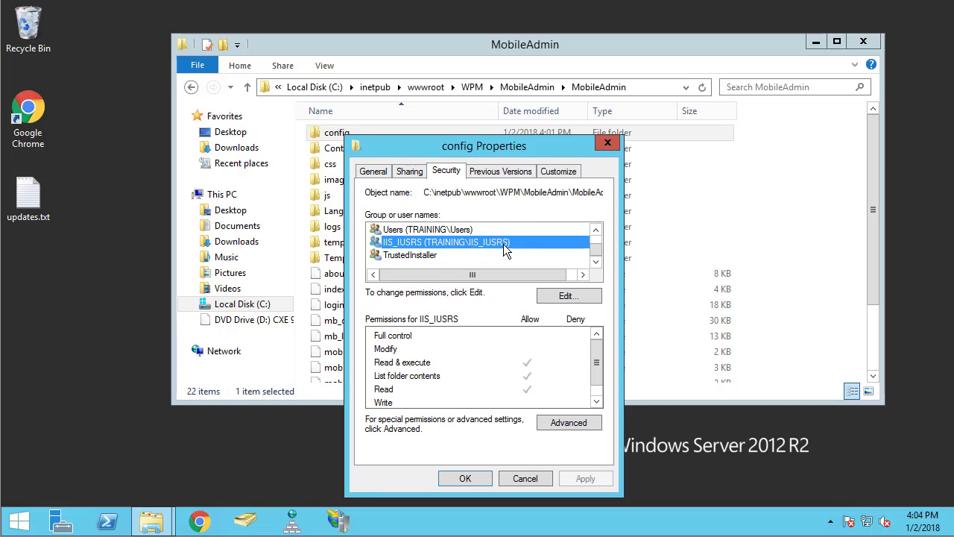
Edit the config folder's permissions to allow IIS_IUSRS full control, and apply the change
{"action": "left_click", "coordinate": [572, 298]}
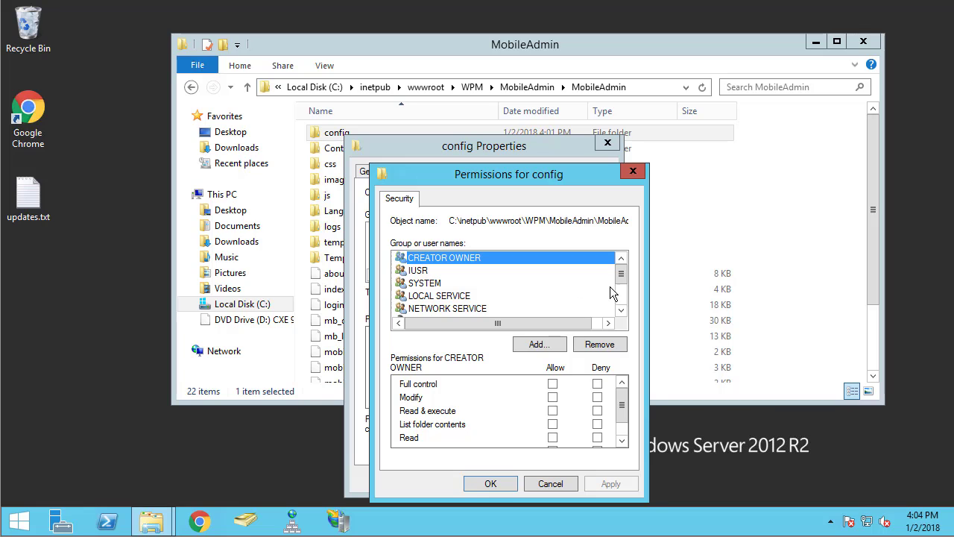
{"action": "scroll", "coordinate": [619, 288], "scroll_direction": "down", "scroll_amount": 2}
{"action": "left_click", "coordinate": [512, 297]}
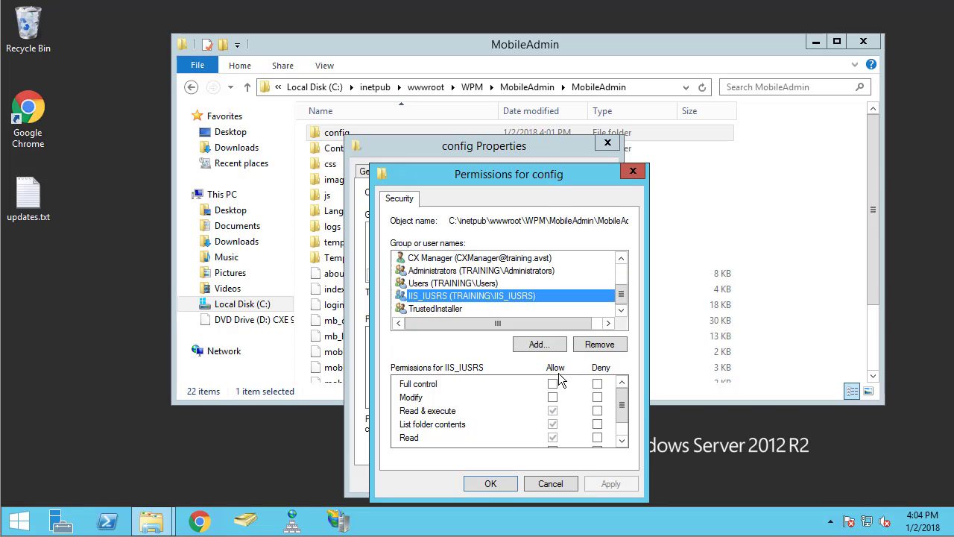
{"action": "left_click", "coordinate": [554, 384]}
{"action": "left_click", "coordinate": [604, 483]}
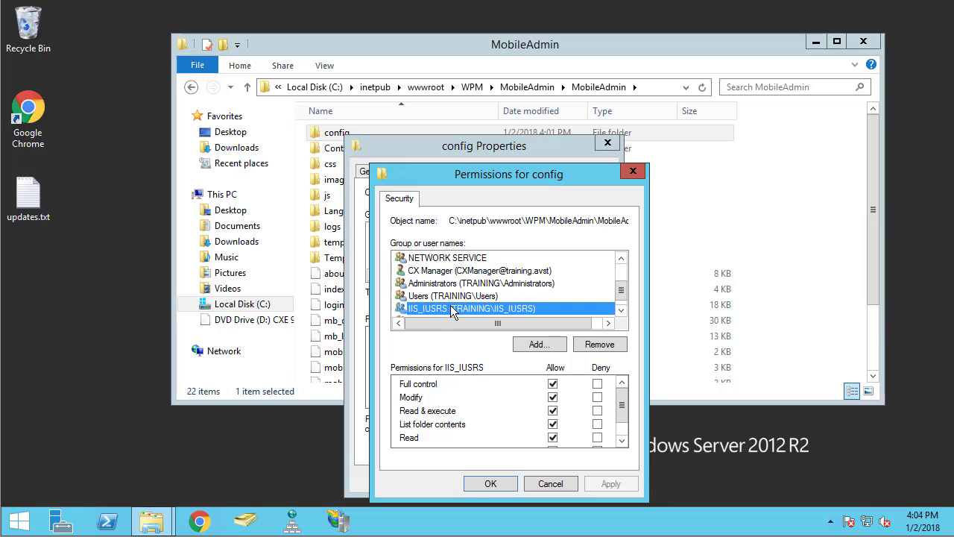
Allow the CX Manager account full control of the config folder and apply the change
{"action": "left_click", "coordinate": [463, 273]}
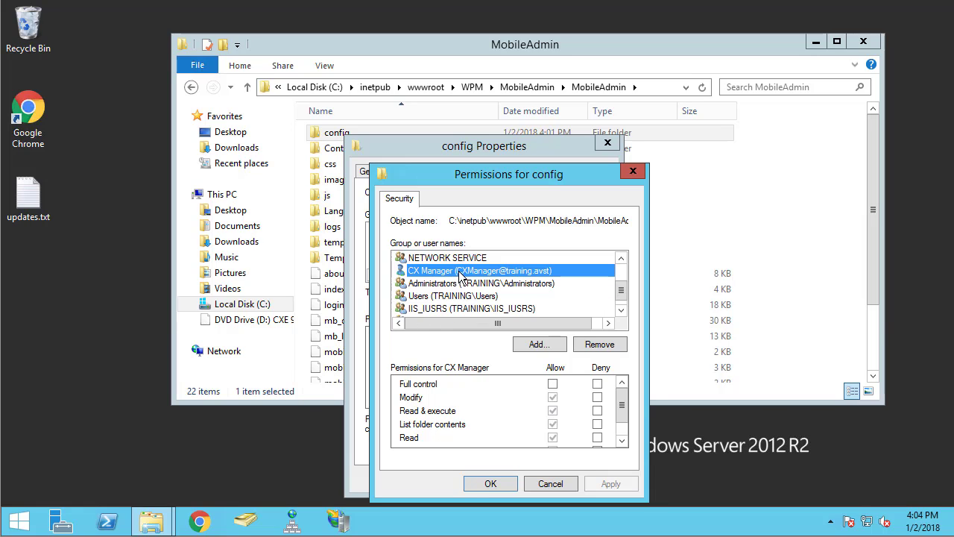
{"action": "left_click", "coordinate": [552, 383]}
{"action": "left_click", "coordinate": [604, 483]}
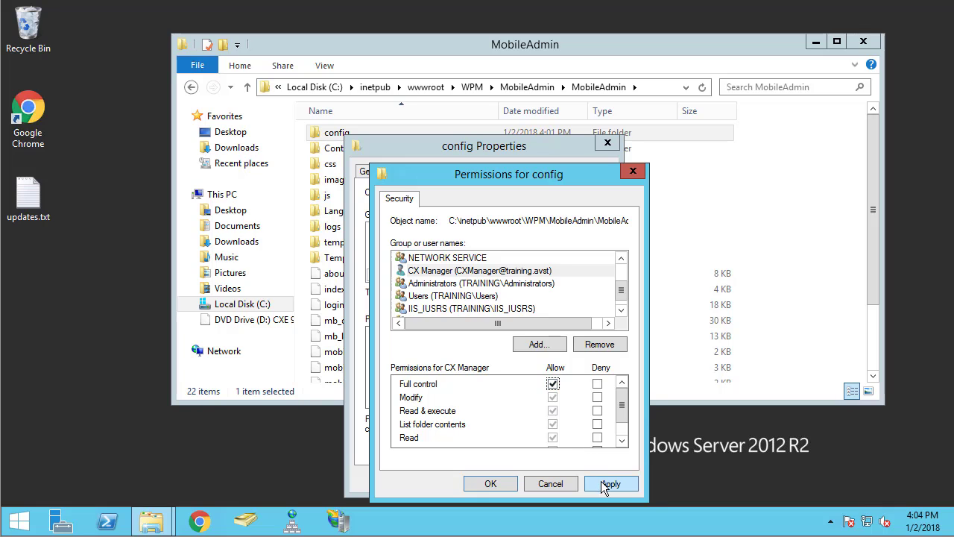
Review the IIS_IUSRS permissions once more and close the config folder's permissions and properties dialogs
{"action": "left_click_drag", "start_coordinate": [620, 280], "coordinate": [619, 295]}
{"action": "left_click", "coordinate": [512, 296]}
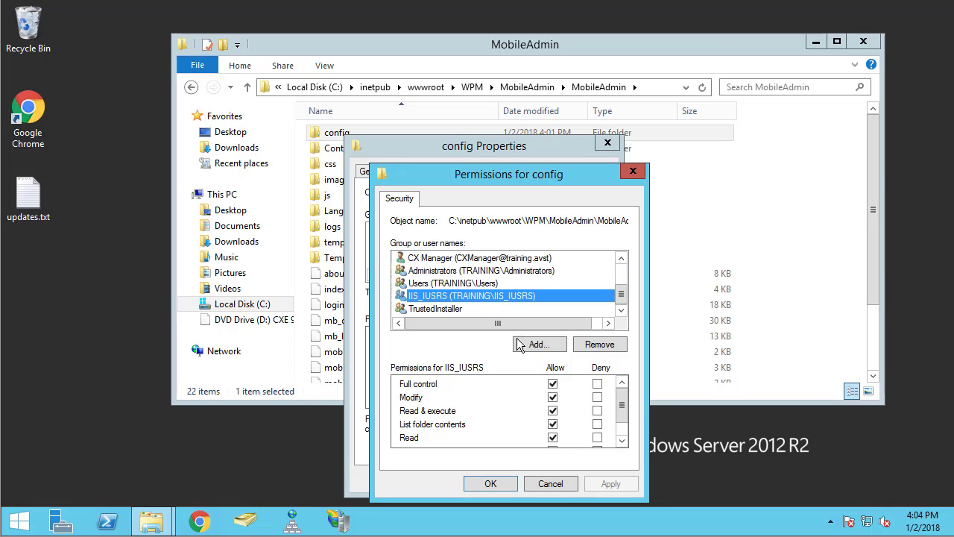
{"action": "left_click", "coordinate": [498, 482]}
{"action": "left_click", "coordinate": [465, 478]}
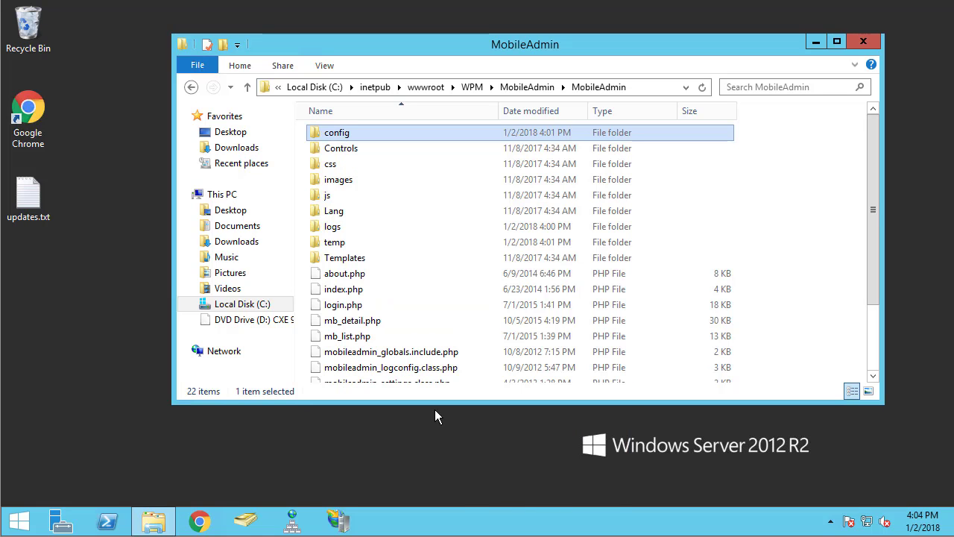
Review the security permissions in the logs folder's properties and close the dialog
{"action": "right_click", "coordinate": [350, 223]}
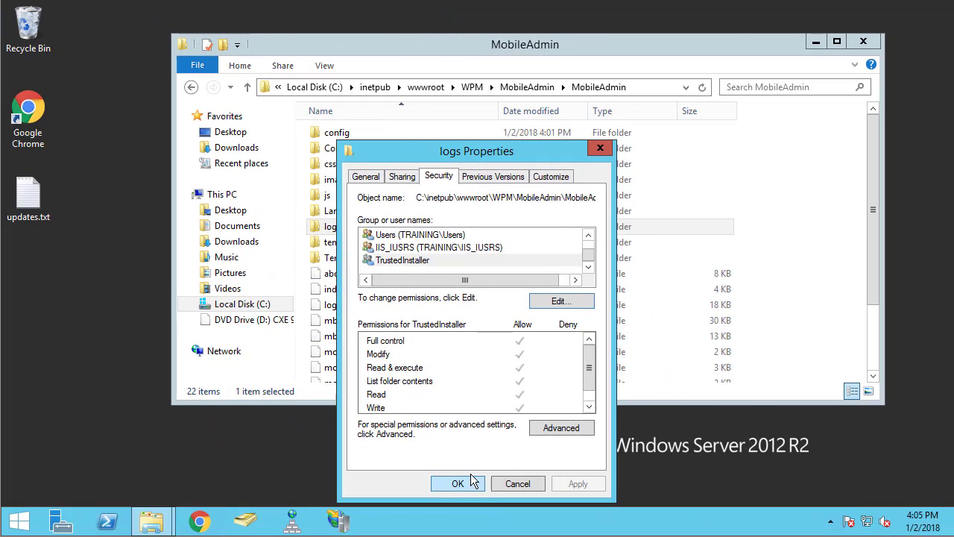
{"action": "left_click", "coordinate": [468, 483]}
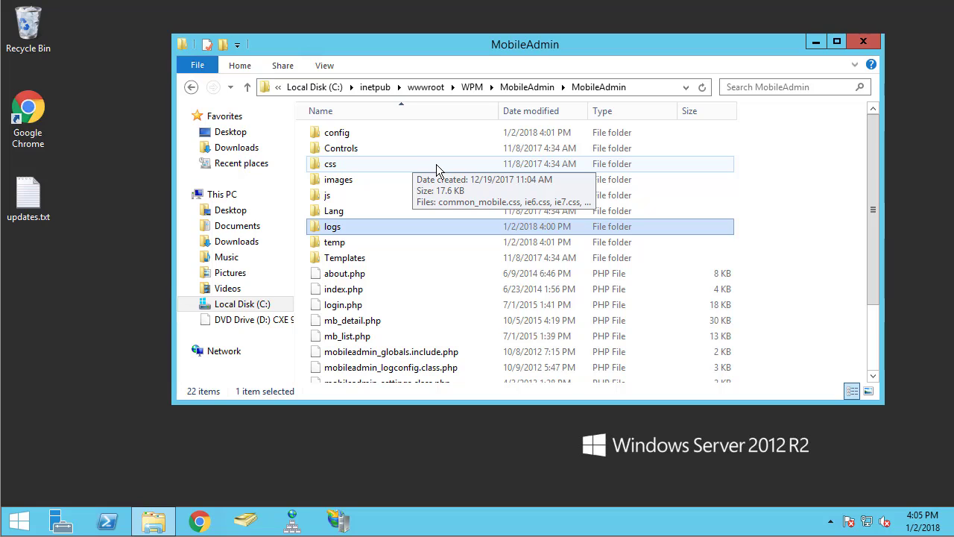
Open the config folder and make a copy of config_defaults.xml in the same folder
{"action": "double_click", "coordinate": [347, 132]}
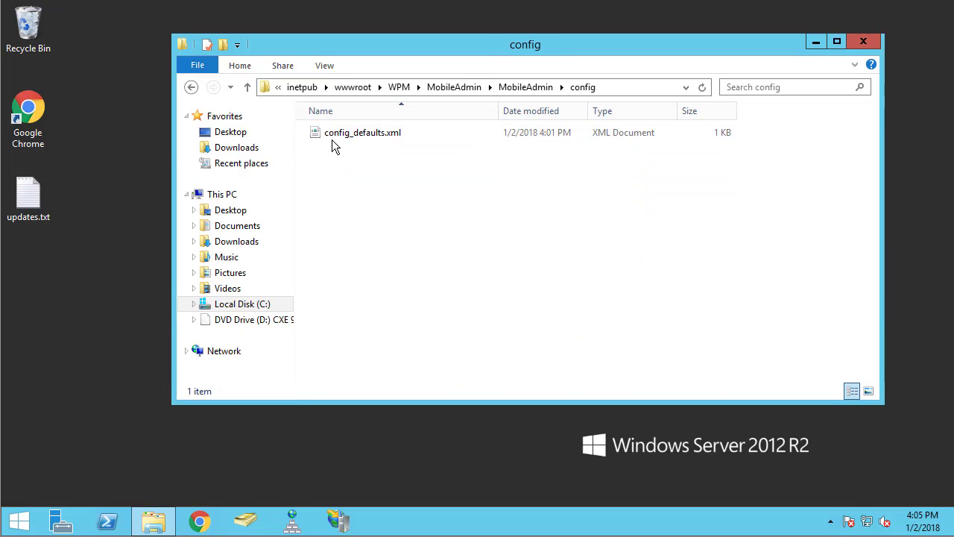
{"action": "right_click", "coordinate": [354, 133]}
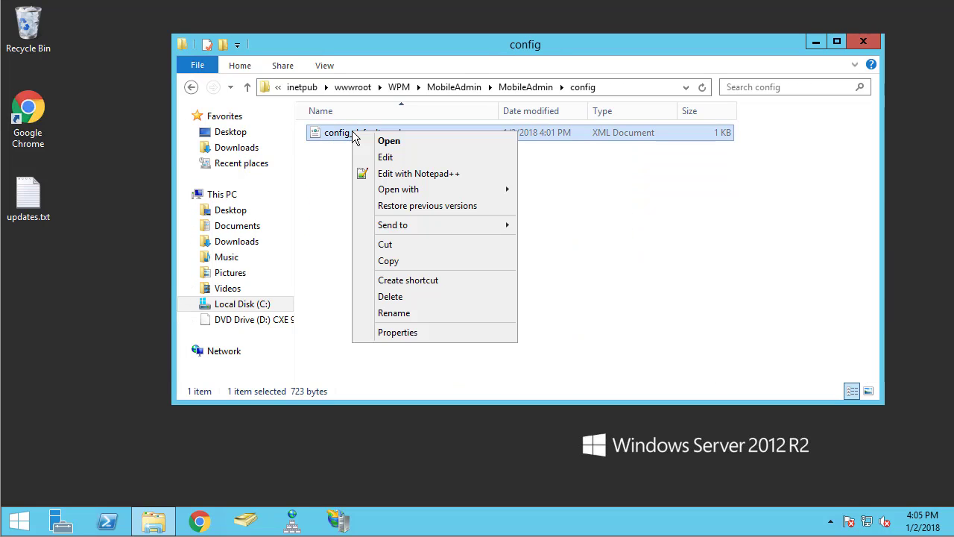
{"action": "left_click", "coordinate": [395, 261]}
{"action": "right_click", "coordinate": [386, 252]}
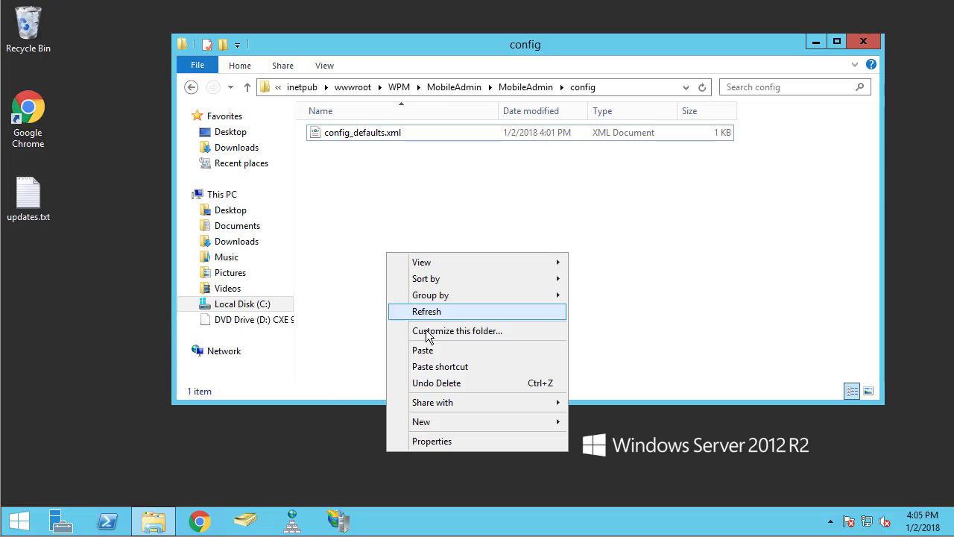
{"action": "left_click", "coordinate": [426, 349]}
Rename the copied config_defaults file to config.xml
{"action": "right_click", "coordinate": [356, 134]}
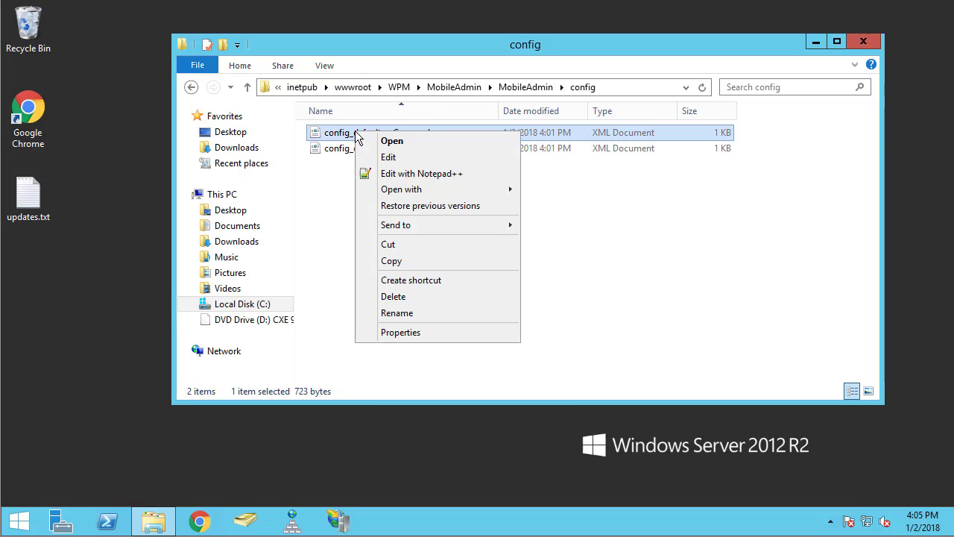
{"action": "left_click", "coordinate": [398, 313]}
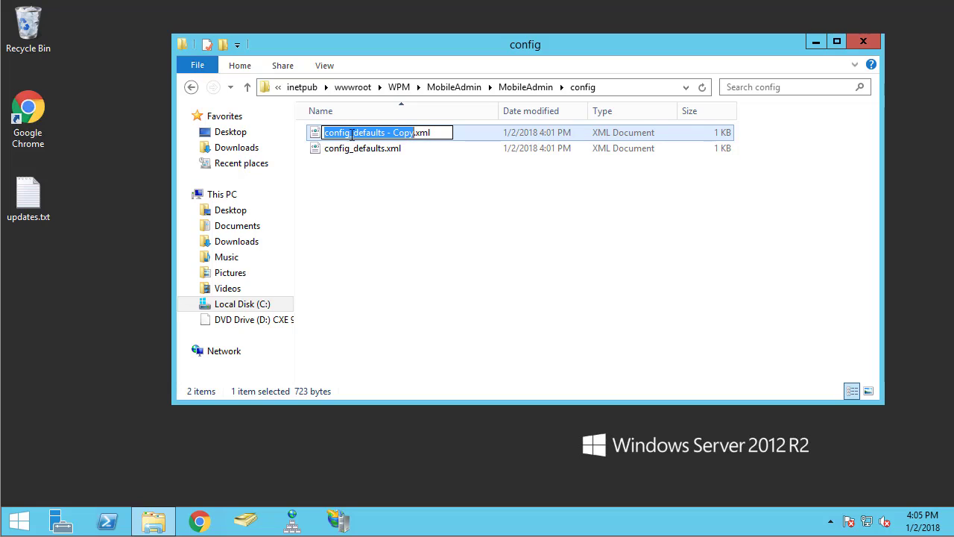
{"action": "left_click", "coordinate": [353, 133]}
{"action": "key", "text": "BackSpace"}
{"action": "key", "text": "Delete"}
{"action": "key", "text": "Delete"}
{"action": "key", "text": "Delete"}
{"action": "key", "text": "Delete"}
{"action": "key", "text": "Delete"}
{"action": "key", "text": "Delete"}
{"action": "key", "text": "Delete"}
{"action": "key", "text": "Delete"}
{"action": "key", "text": "Delete"}
{"action": "key", "text": "Delete"}
{"action": "key", "text": "Delete"}
{"action": "key", "text": "Delete"}
{"action": "key", "text": "Delete"}
{"action": "key", "text": "Delete"}
{"action": "key", "text": "Delete"}
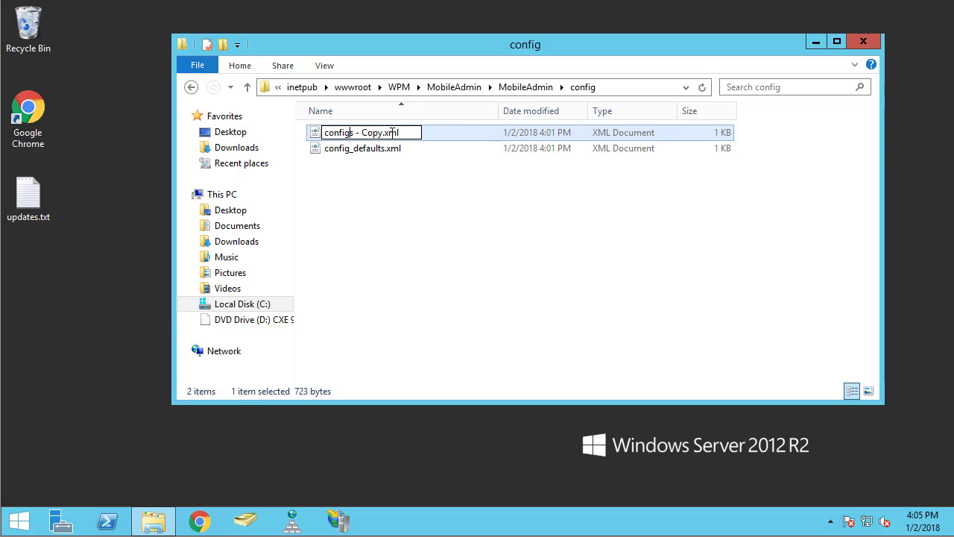
{"action": "key", "text": "Return"}
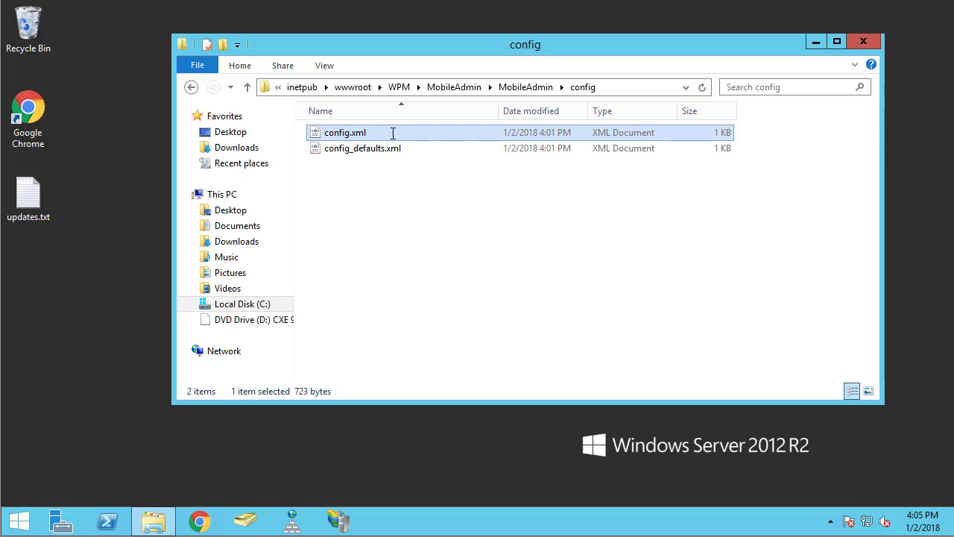
Open config.xml in Notepad++ and replace the ServerID value with nyx.training.avst
{"action": "right_click", "coordinate": [395, 135]}
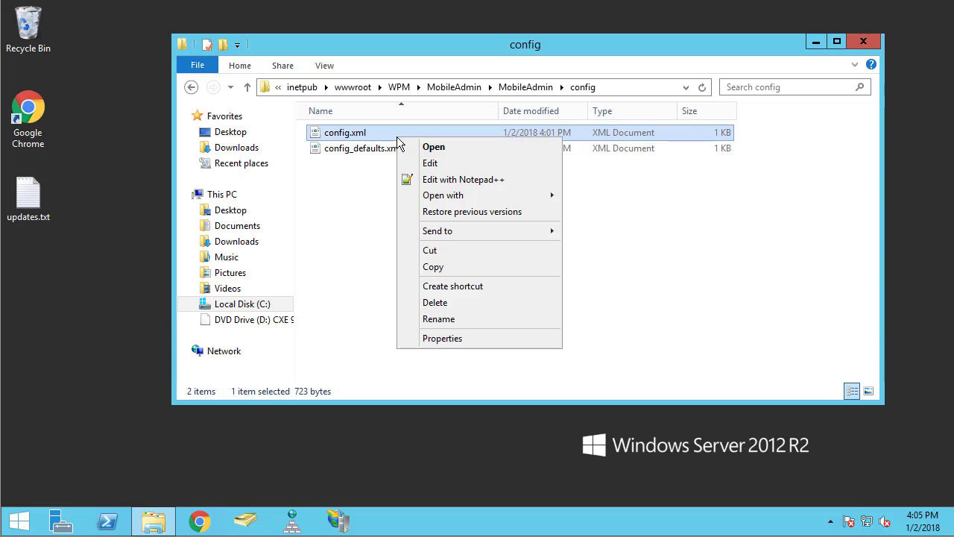
{"action": "left_click", "coordinate": [429, 179]}
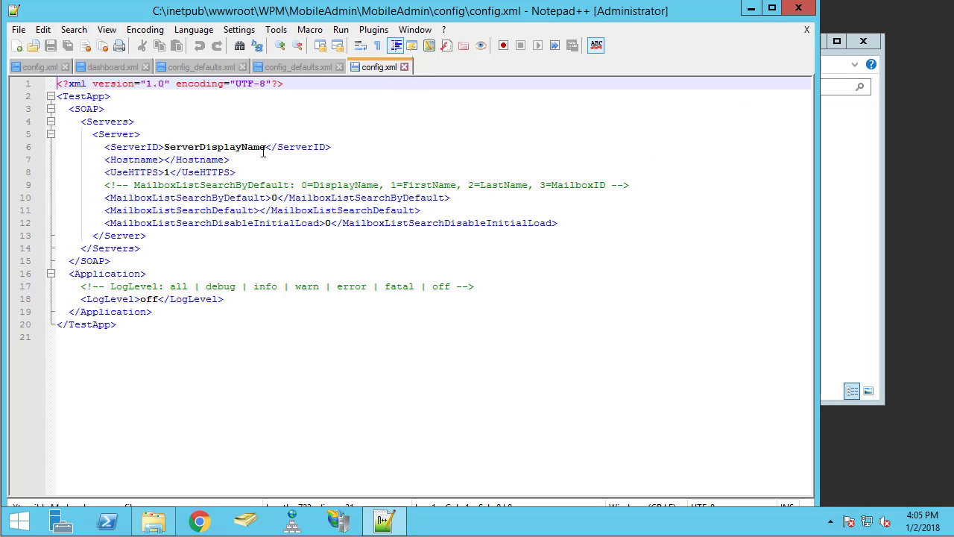
{"action": "left_click_drag", "start_coordinate": [266, 147], "coordinate": [163, 147]}
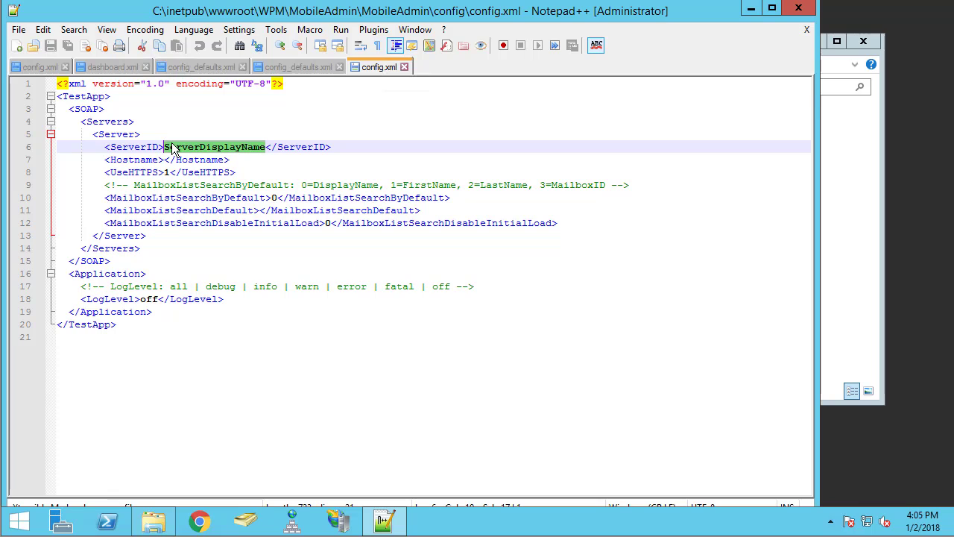
{"action": "type", "text": "mex.trainmin"}
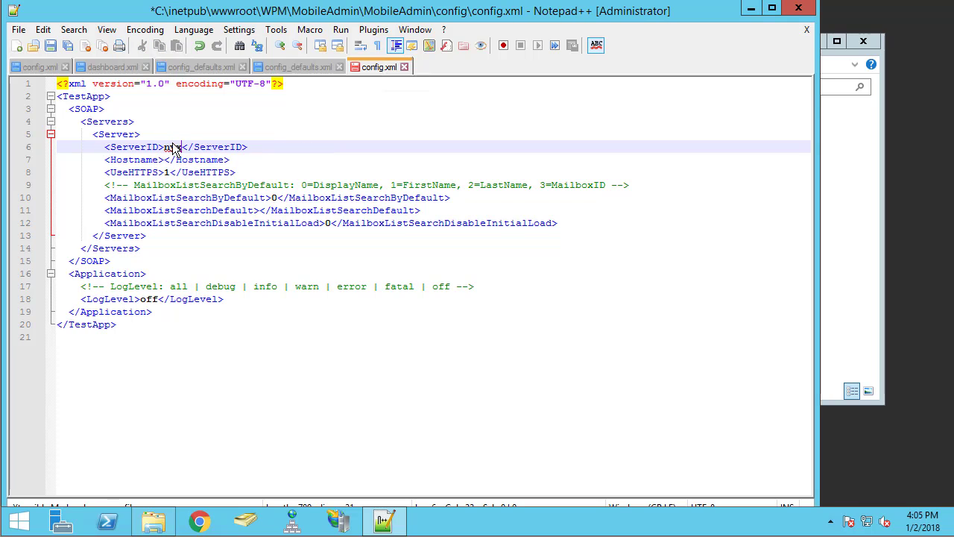
{"action": "type", "text": "g"}
{"action": "key", "text": "BackSpace"}
{"action": "key", "text": "BackSpace"}
{"action": "key", "text": "BackSpace"}
{"action": "key", "text": "BackSpace"}
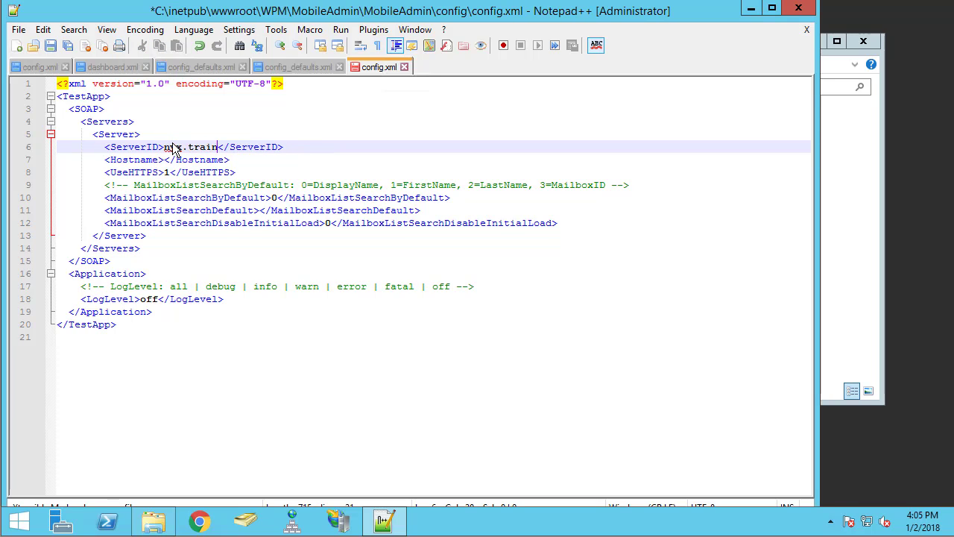
{"action": "type", "text": "ining"}
{"action": "key", "text": "BackSpace"}
{"action": "key", "text": "BackSpace"}
{"action": "key", "text": "BackSpace"}
{"action": "type", "text": "g.avst"}
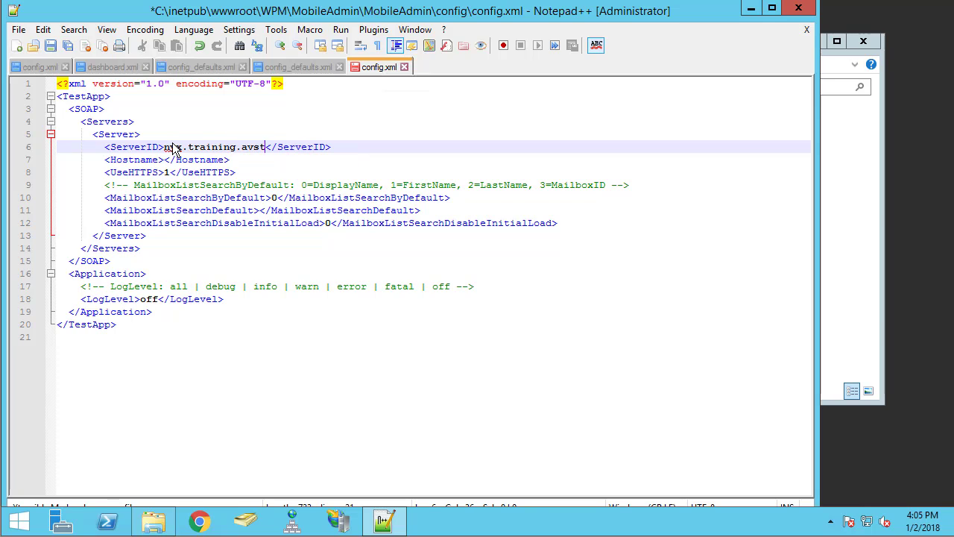
Set the Hostname value in config.xml to 192.168.1.84
{"action": "left_click", "coordinate": [165, 159]}
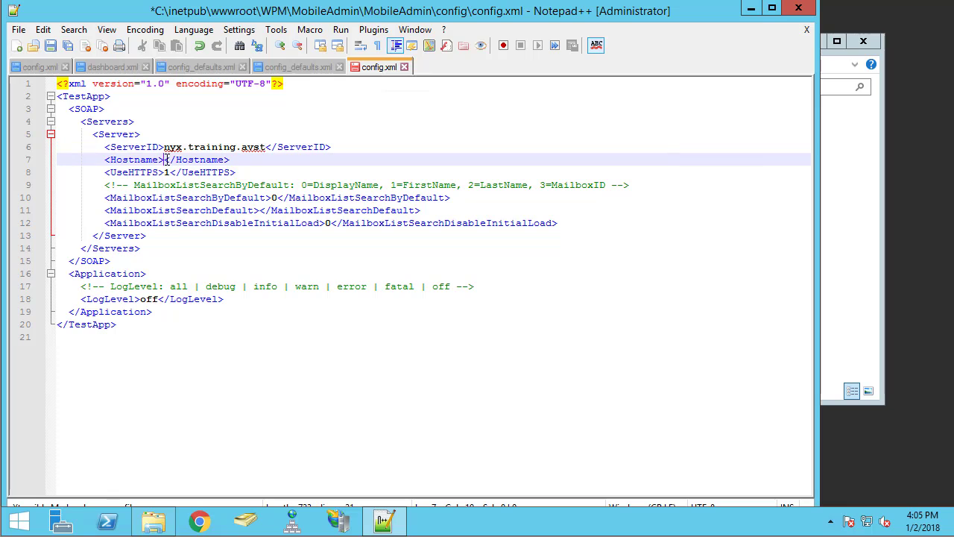
{"action": "type", "text": "192.168"}
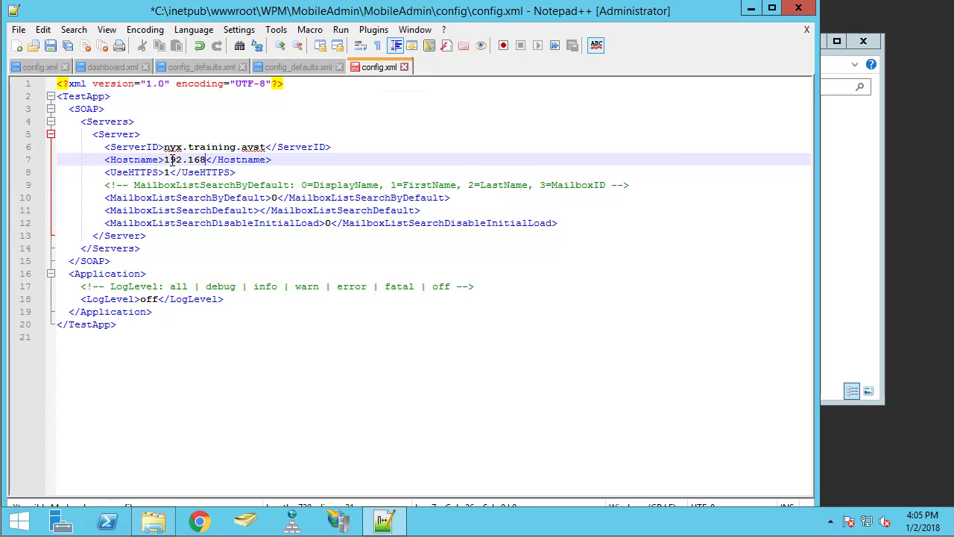
{"action": "type", "text": ".1.84"}
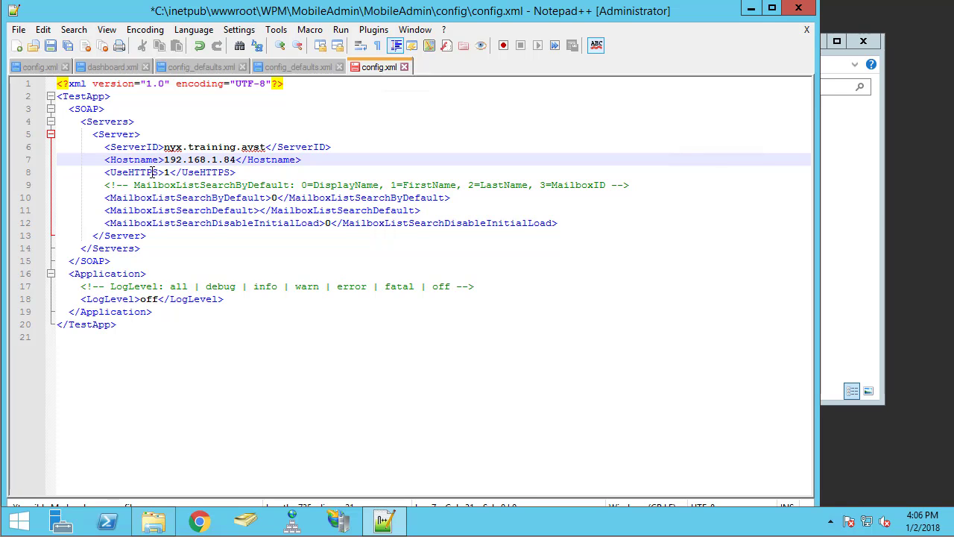
Check the UseHTTPS and LogLevel values, save config.xml, and close the editor and the config folder window
{"action": "double_click", "coordinate": [171, 174]}
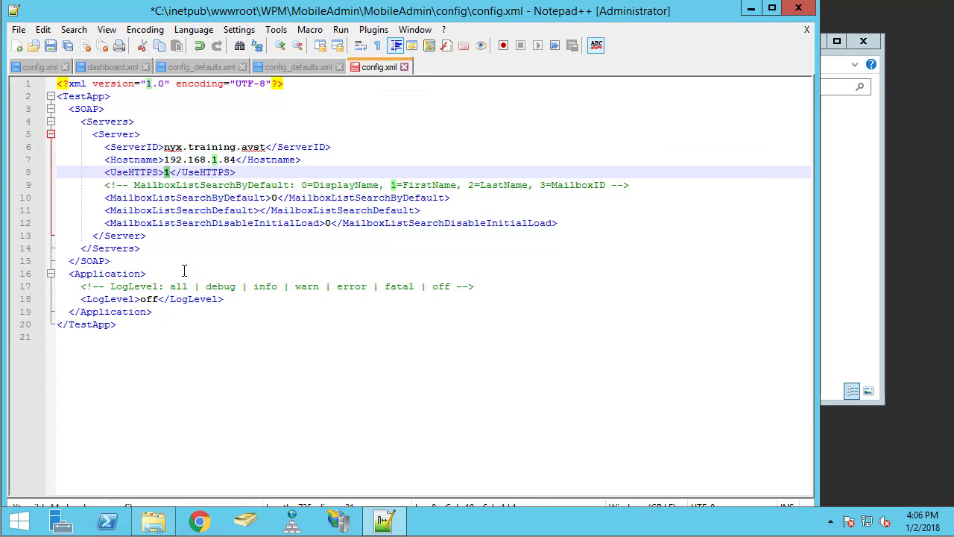
{"action": "left_click", "coordinate": [153, 299]}
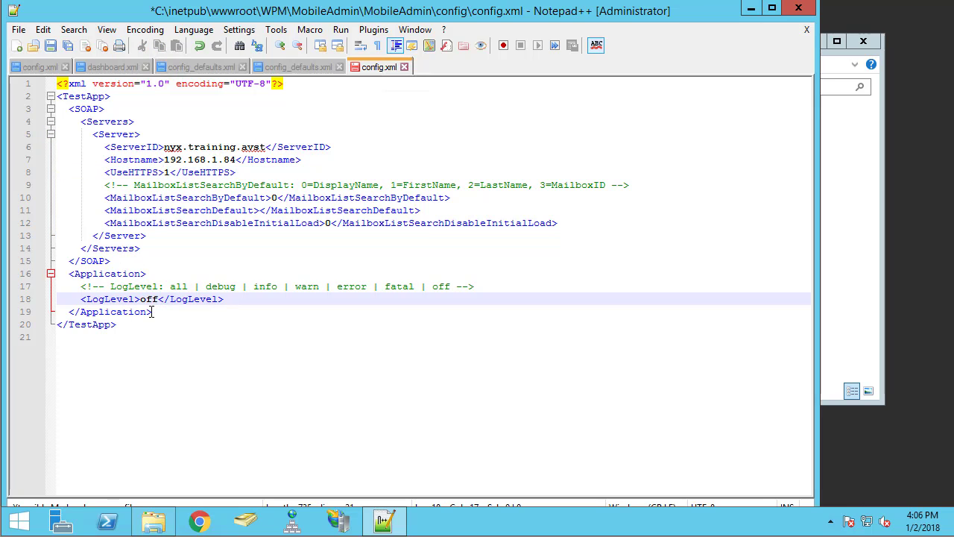
{"action": "left_click", "coordinate": [49, 46]}
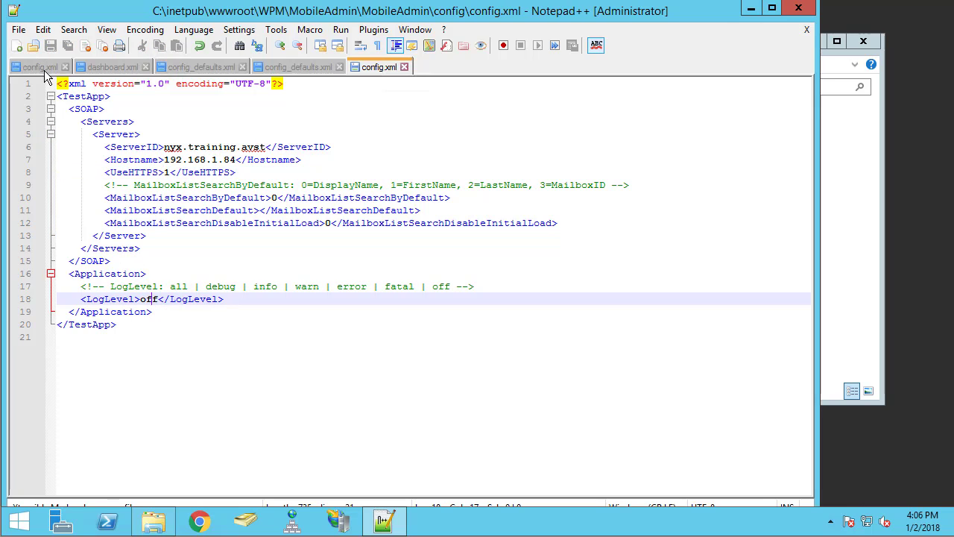
{"action": "left_click", "coordinate": [798, 8]}
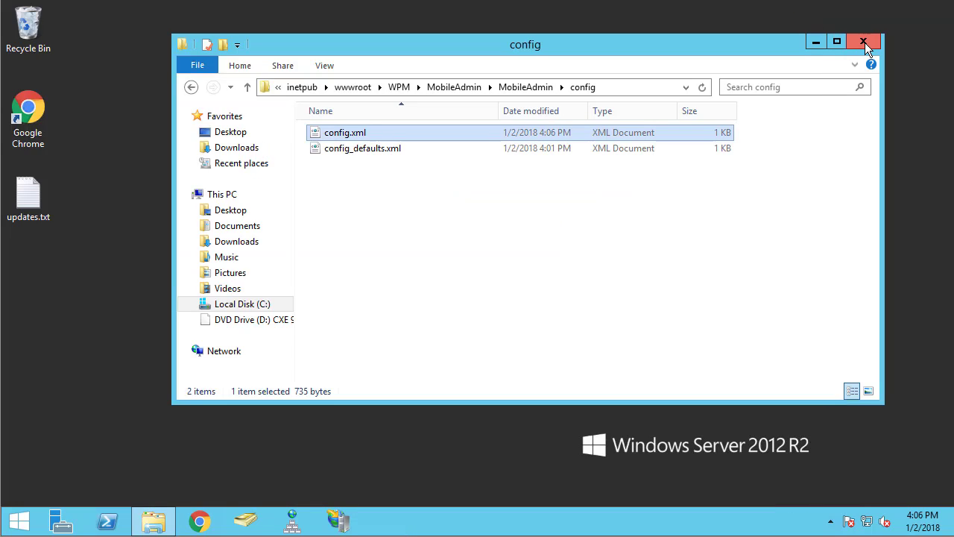
{"action": "left_click", "coordinate": [864, 43]}
Open wpm.training.avst/mobileadmin/mobileadmin in Chrome and narrow the browser window to roughly a phone screen's width
{"action": "left_click", "coordinate": [199, 520]}
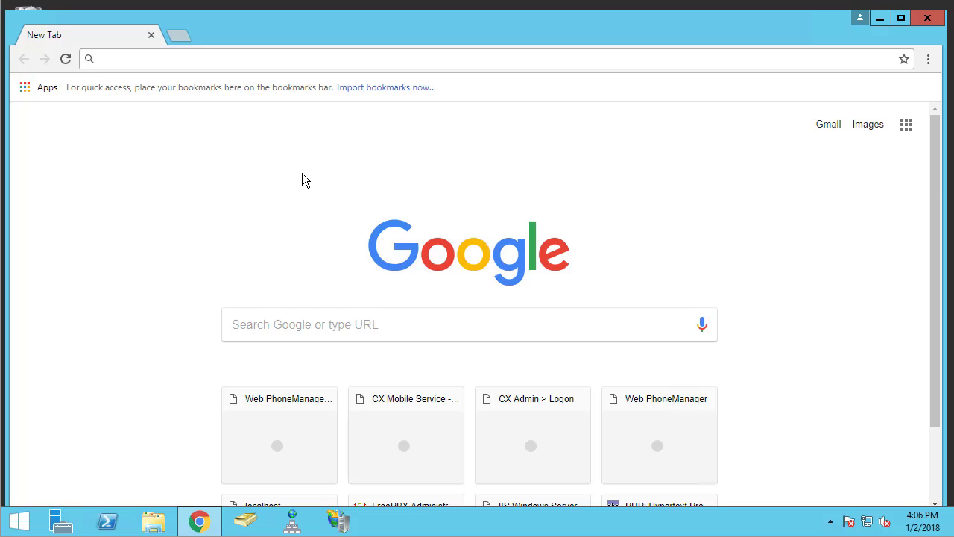
{"action": "type", "text": "wpm"}
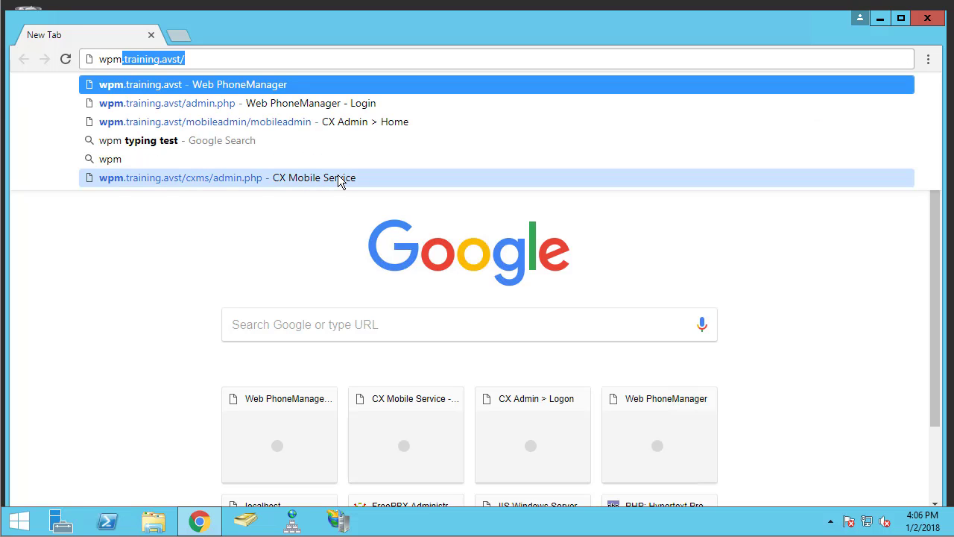
{"action": "left_click", "coordinate": [312, 123]}
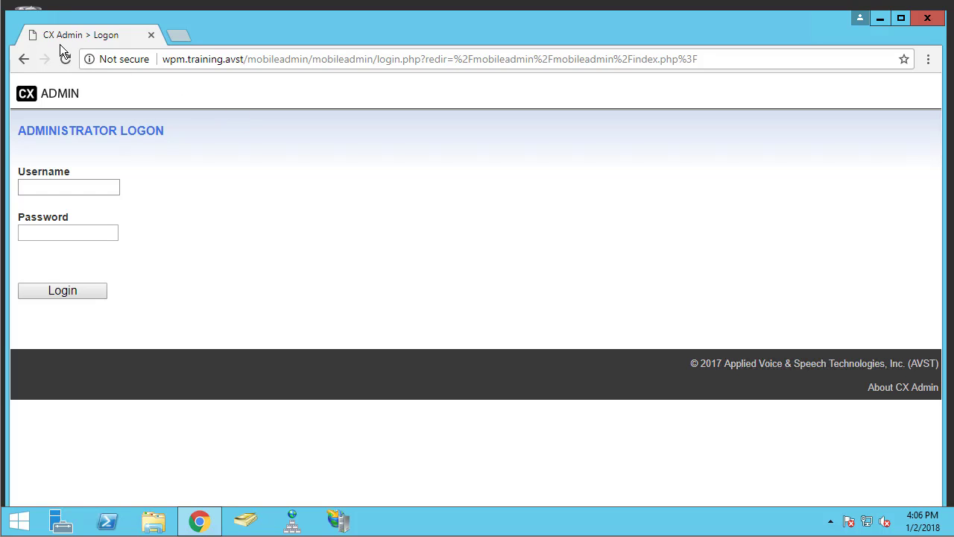
{"action": "left_click_drag", "start_coordinate": [5, 11], "coordinate": [637, 75]}
{"action": "left_click_drag", "start_coordinate": [806, 89], "coordinate": [464, 27]}
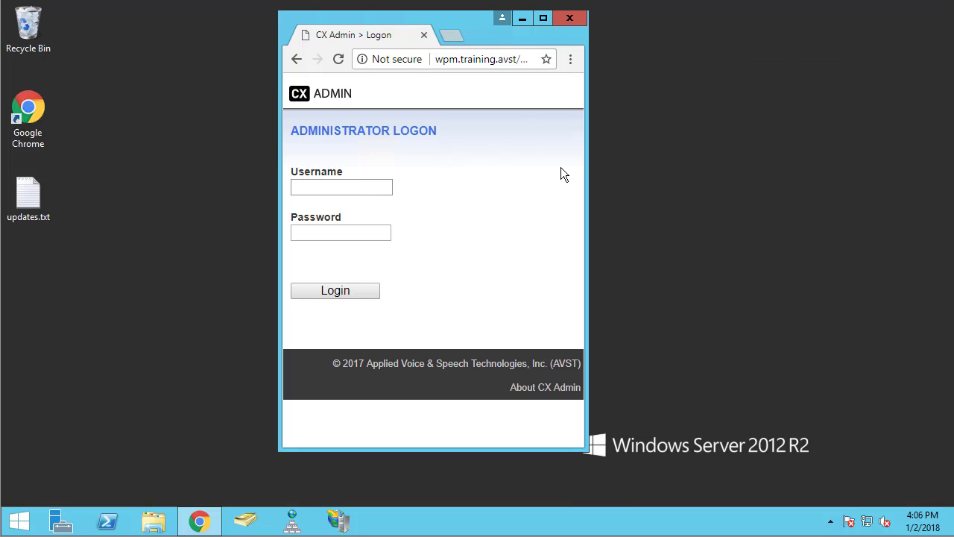
Log in to CX Admin with the username administrator and the account password
{"action": "left_click", "coordinate": [333, 189]}
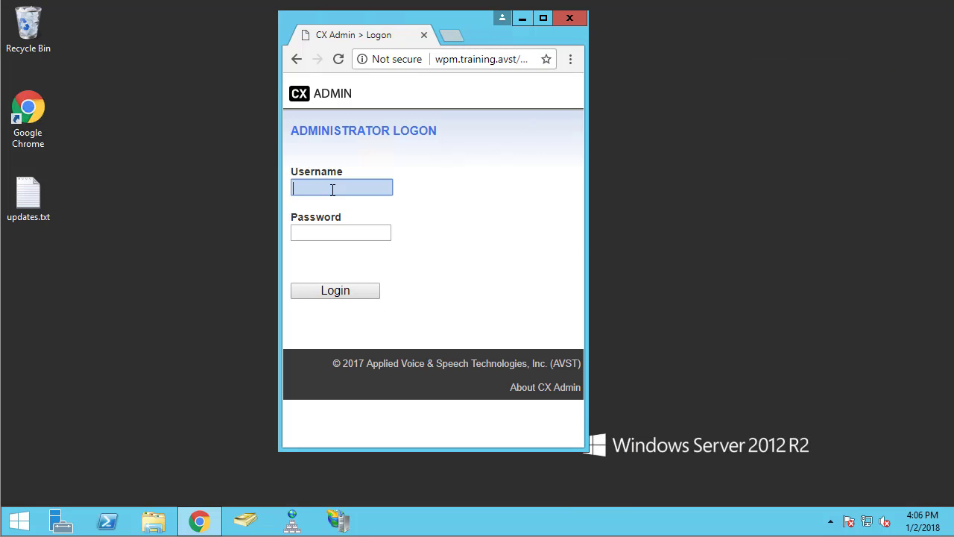
{"action": "type", "text": "administrt"}
{"action": "key", "text": "BackSpace"}
{"action": "type", "text": "atror"}
{"action": "key", "text": "Return"}
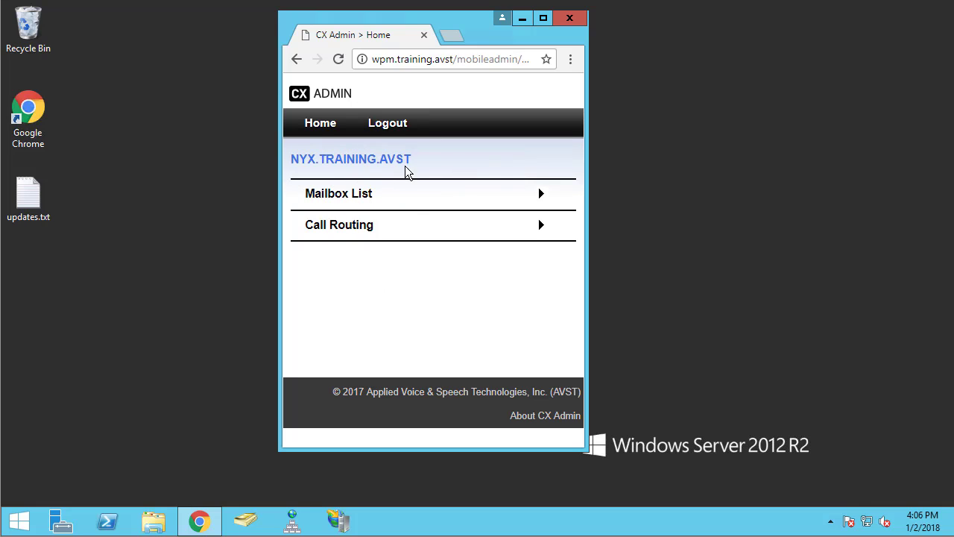
Open the first subscriber with a personal name in the Mailbox List, review the mailbox's name, security code and feature settings, and cancel
{"action": "left_click", "coordinate": [336, 203]}
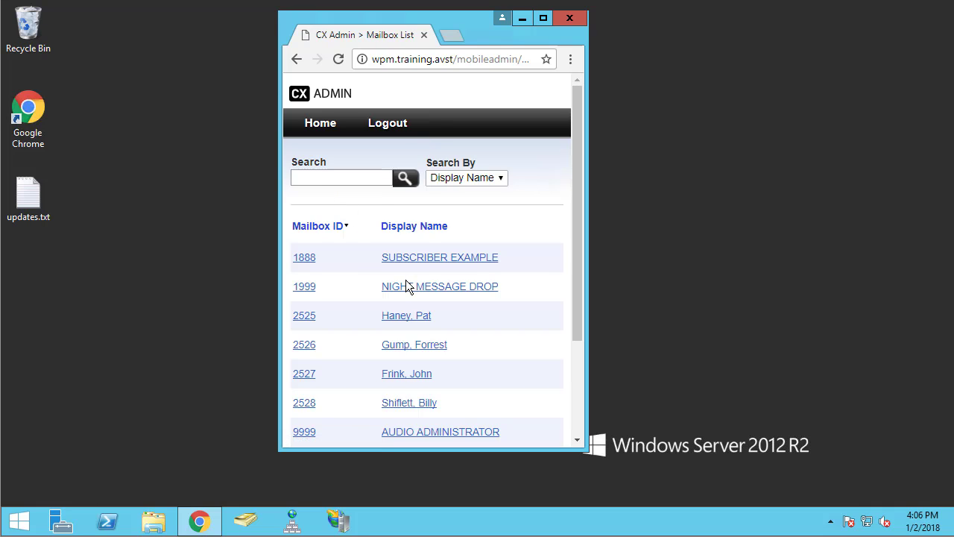
{"action": "scroll", "coordinate": [406, 286], "scroll_direction": "down", "scroll_amount": 1}
{"action": "left_click", "coordinate": [396, 243]}
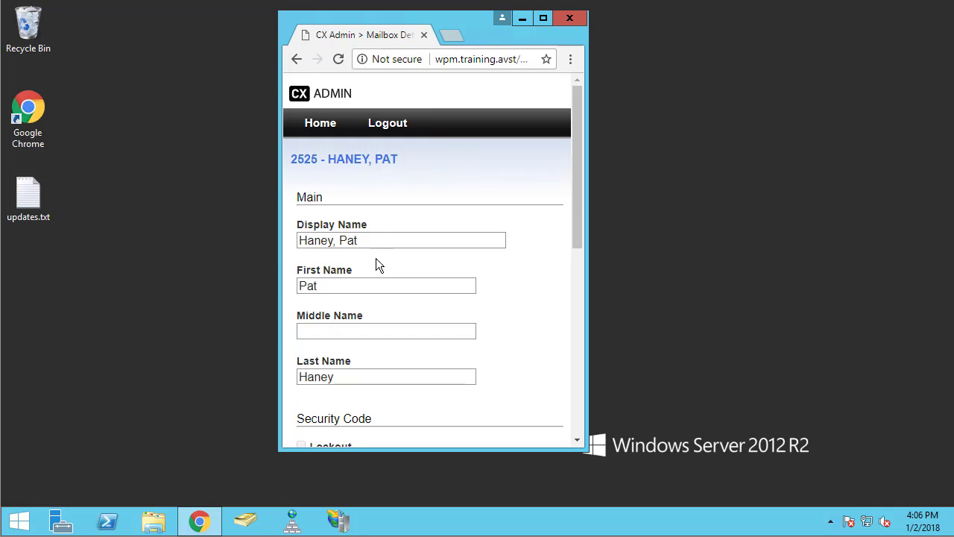
{"action": "scroll", "coordinate": [376, 264], "scroll_direction": "down", "scroll_amount": 2}
{"action": "scroll", "coordinate": [376, 261], "scroll_direction": "down", "scroll_amount": 1}
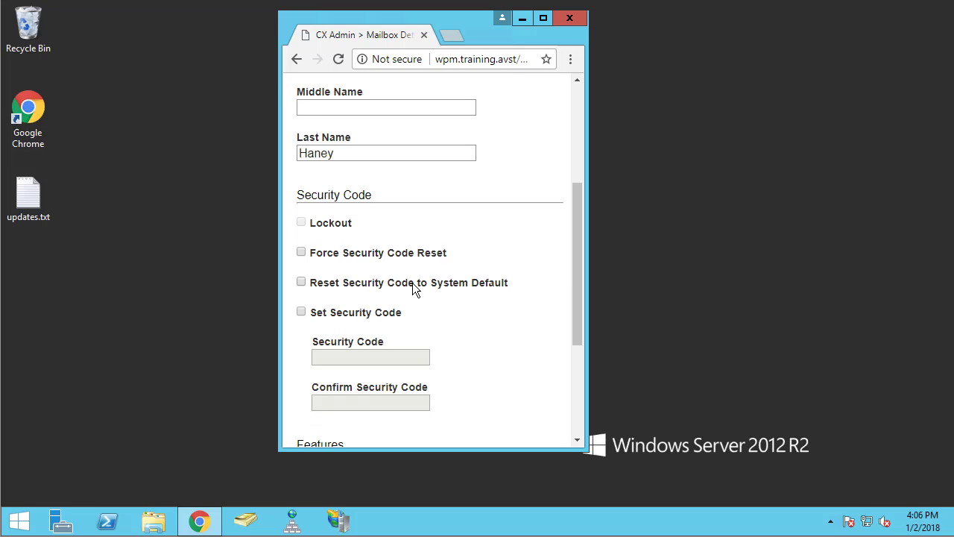
{"action": "scroll", "coordinate": [421, 294], "scroll_direction": "down", "scroll_amount": 3}
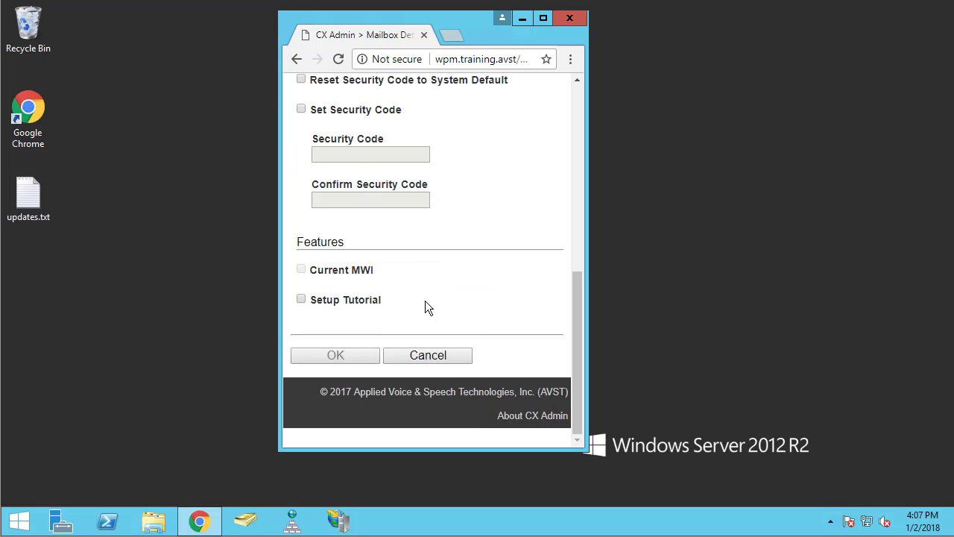
{"action": "left_click", "coordinate": [442, 356]}
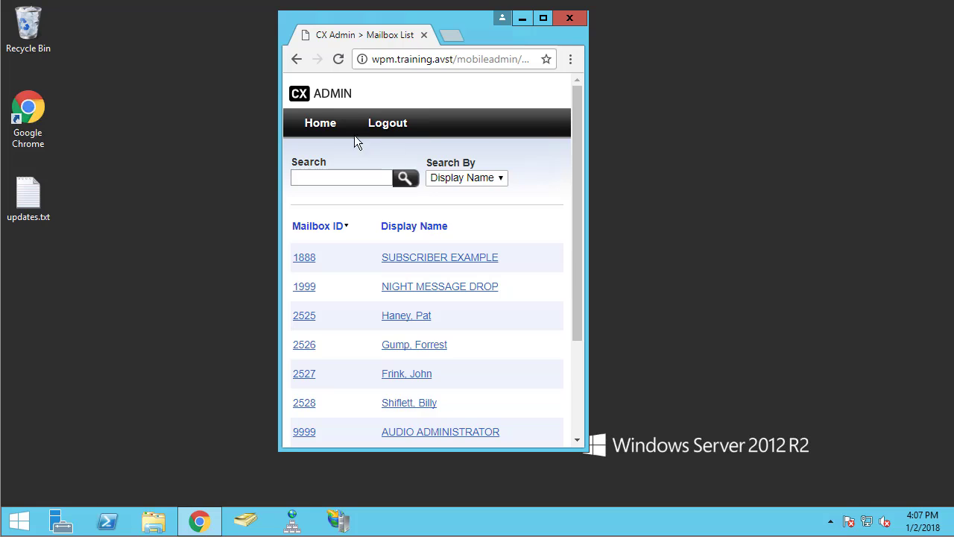
Return to the home page and open the manual override control under Call Routing
{"action": "left_click", "coordinate": [330, 124]}
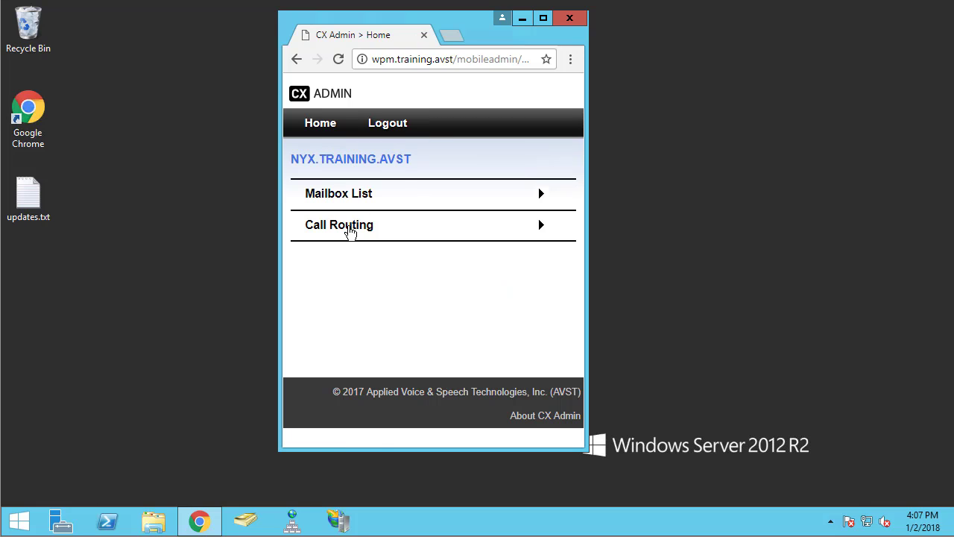
{"action": "left_click", "coordinate": [350, 232]}
{"action": "left_click", "coordinate": [377, 197]}
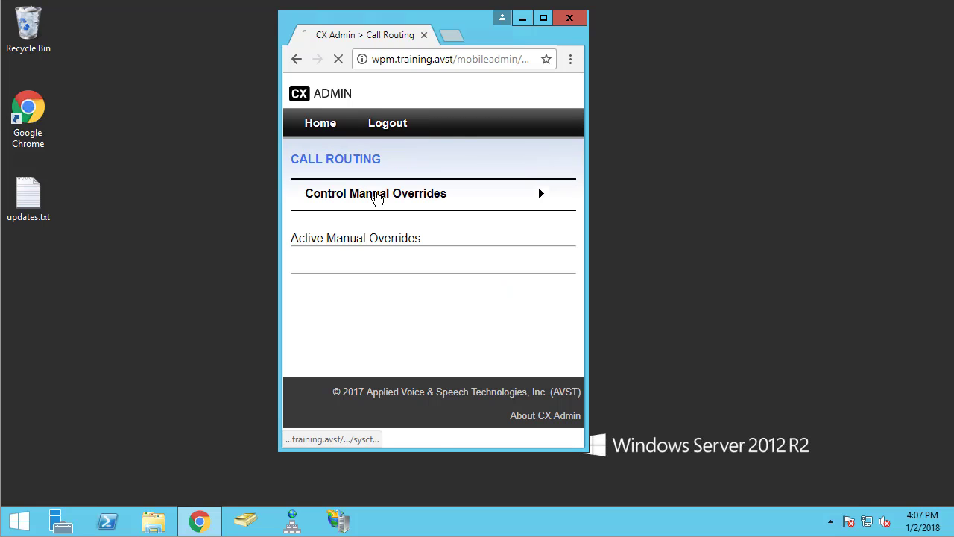
{"action": "scroll", "coordinate": [347, 207], "scroll_direction": "down", "scroll_amount": 1}
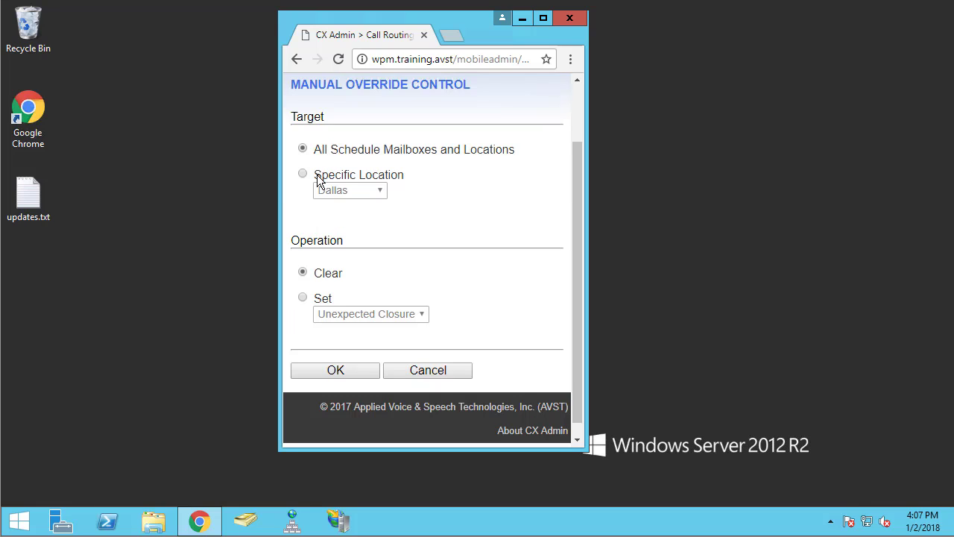
Try the specific location Dallas as the manual override target, review the Clear and Set operations, and cancel the form
{"action": "left_click", "coordinate": [321, 176]}
{"action": "left_click", "coordinate": [344, 192]}
{"action": "left_click", "coordinate": [348, 189]}
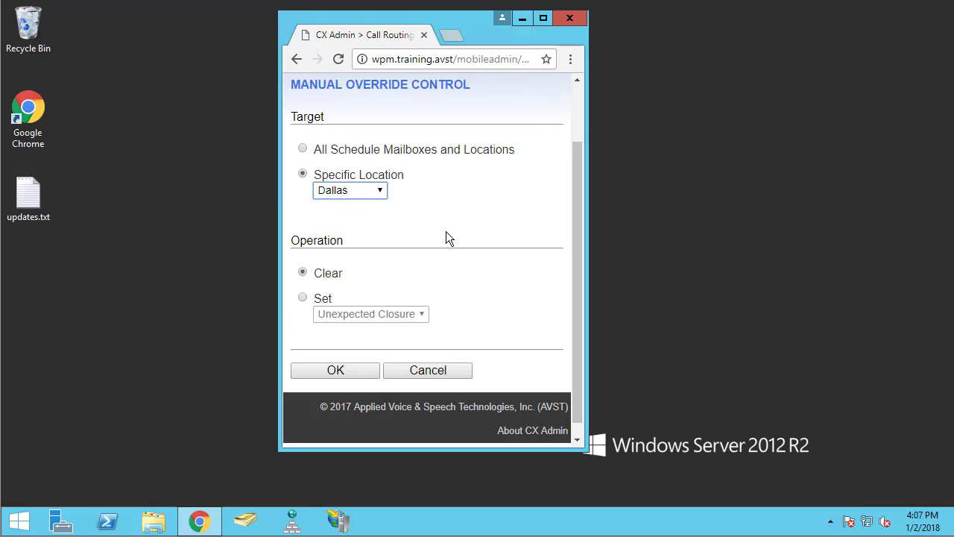
{"action": "scroll", "coordinate": [446, 231], "scroll_direction": "down", "scroll_amount": 1}
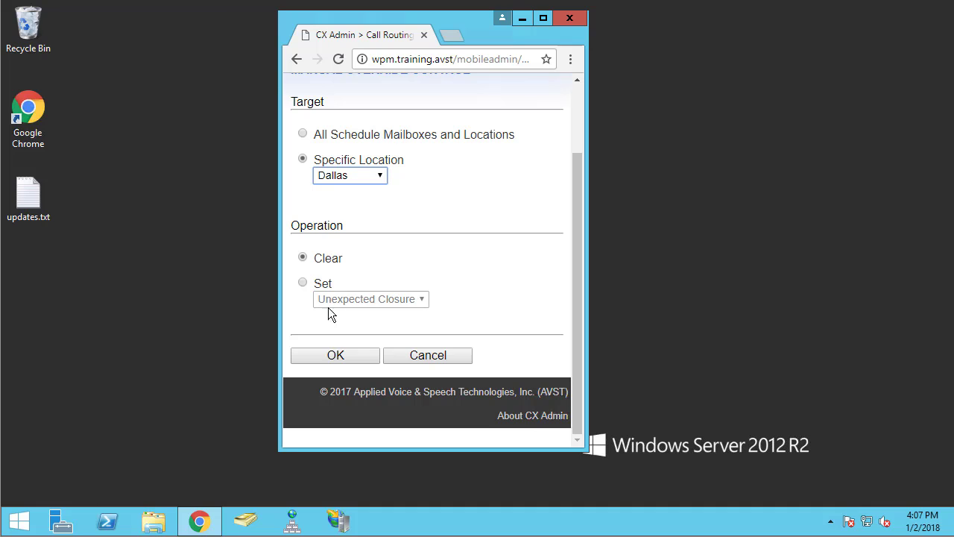
{"action": "left_click", "coordinate": [414, 356]}
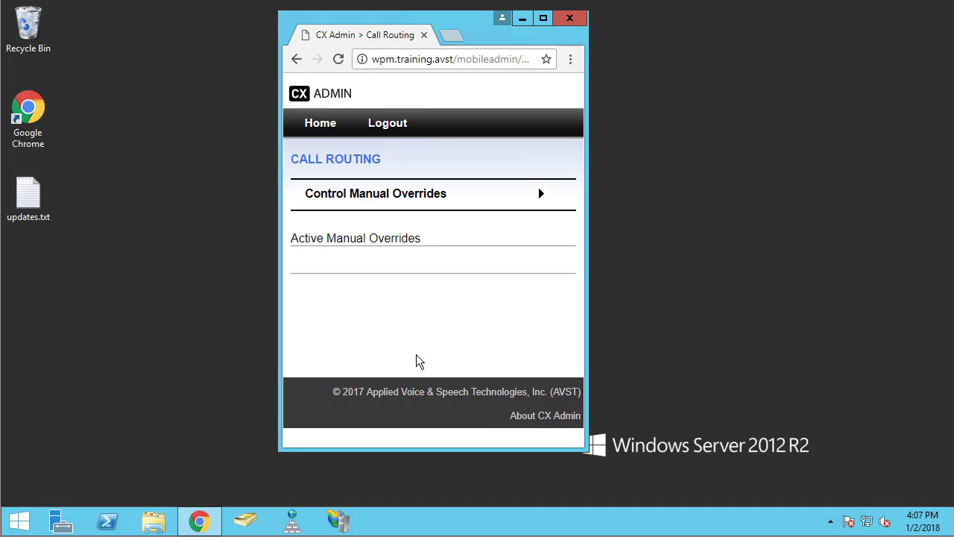